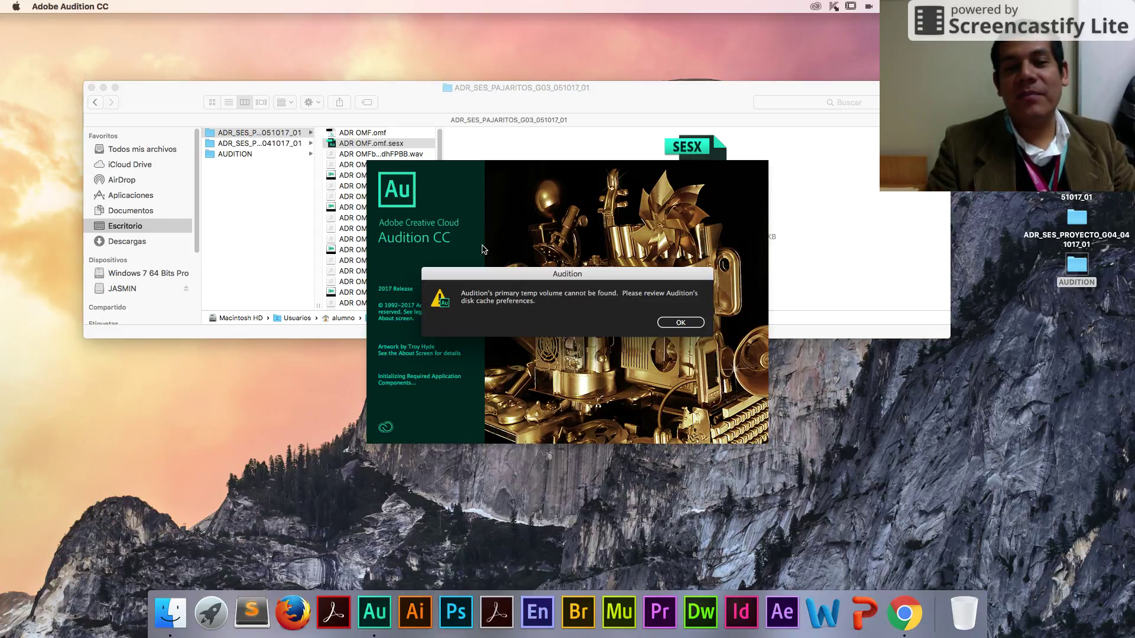
Dismiss the disk cache warning, close the ADR OMF.omf.sesx session, and quit Audition.
{"action": "left_click", "coordinate": [681, 323]}
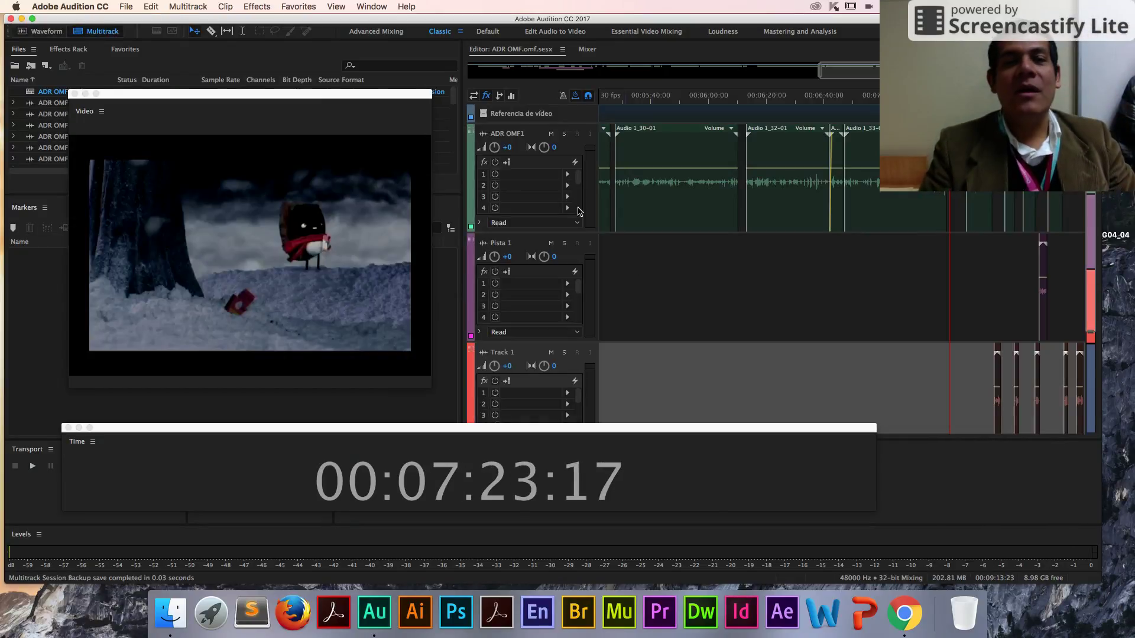
{"action": "left_click", "coordinate": [637, 213]}
{"action": "left_click", "coordinate": [127, 6]}
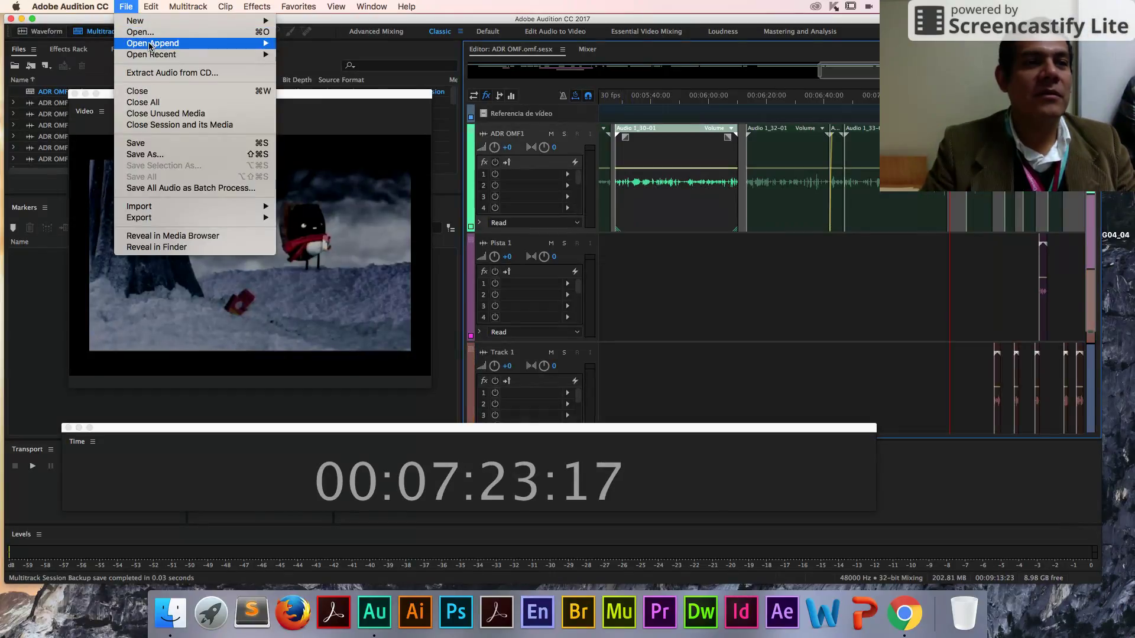
{"action": "left_click", "coordinate": [142, 91]}
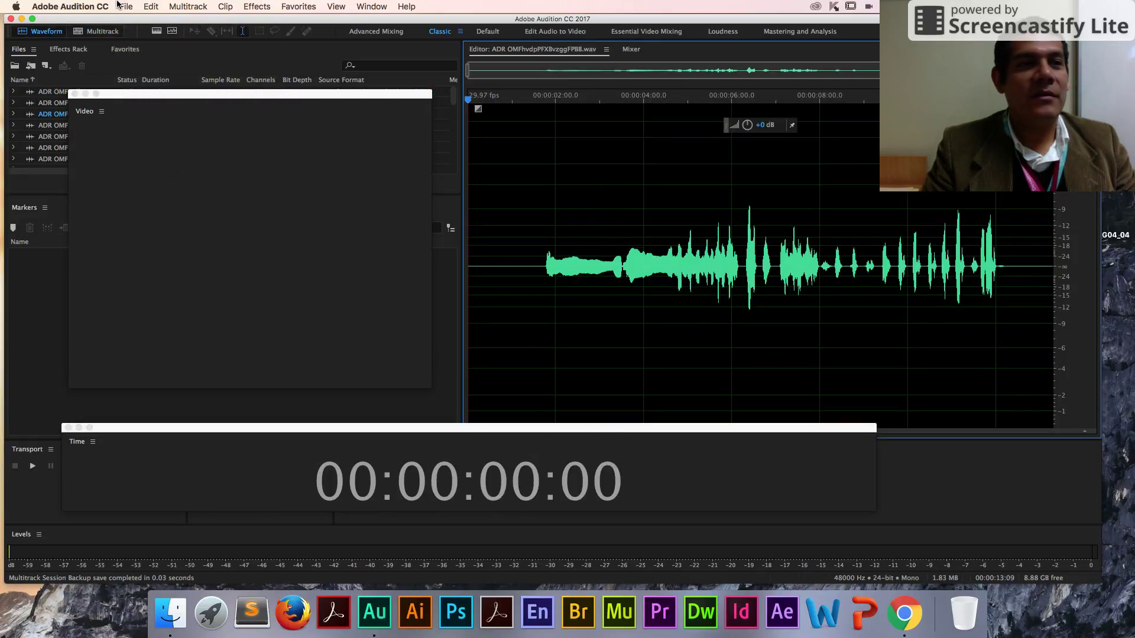
{"action": "left_click", "coordinate": [77, 7]}
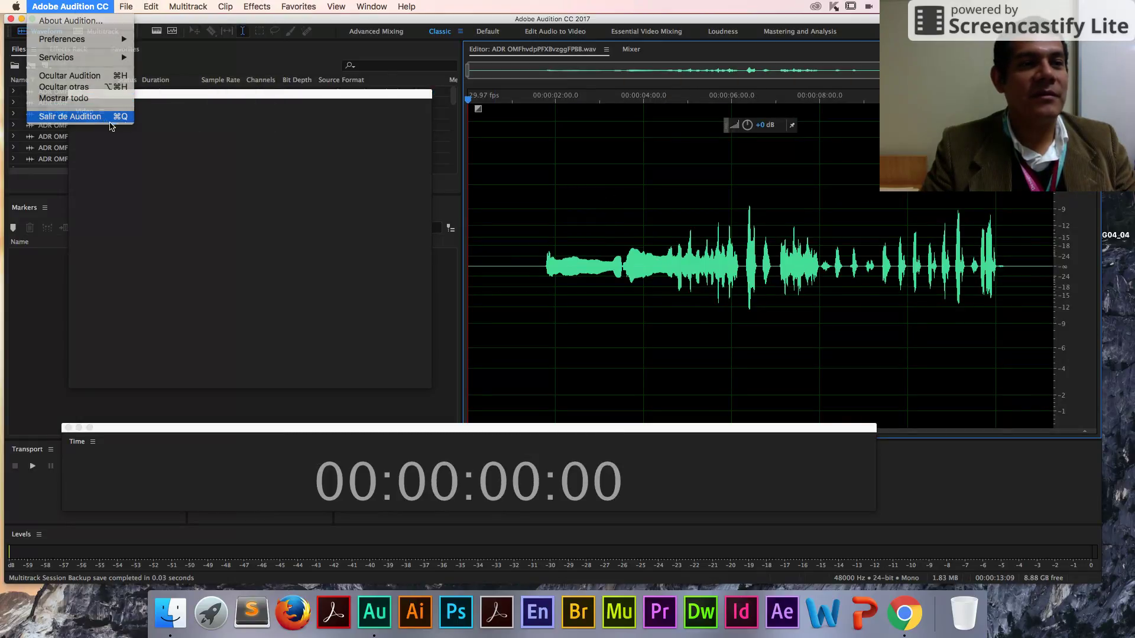
{"action": "left_click", "coordinate": [108, 121]}
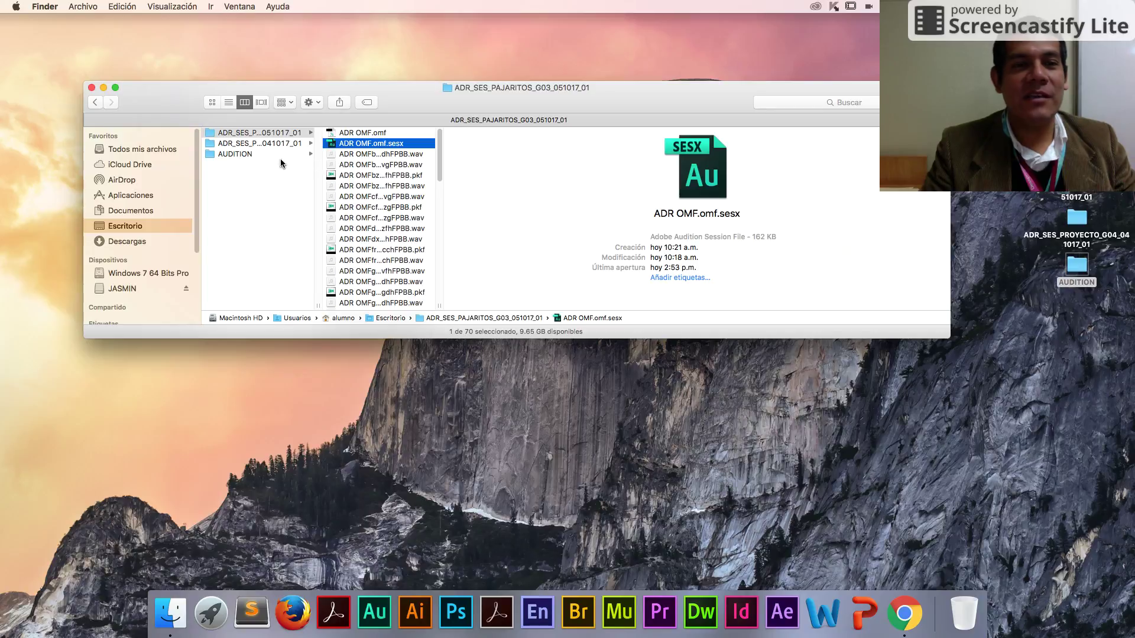
Open the Audition session file from the ADR_SES_PROYECTO_G04_041017_01 desktop folder and dismiss the disk cache warning.
{"action": "left_click", "coordinate": [1077, 224]}
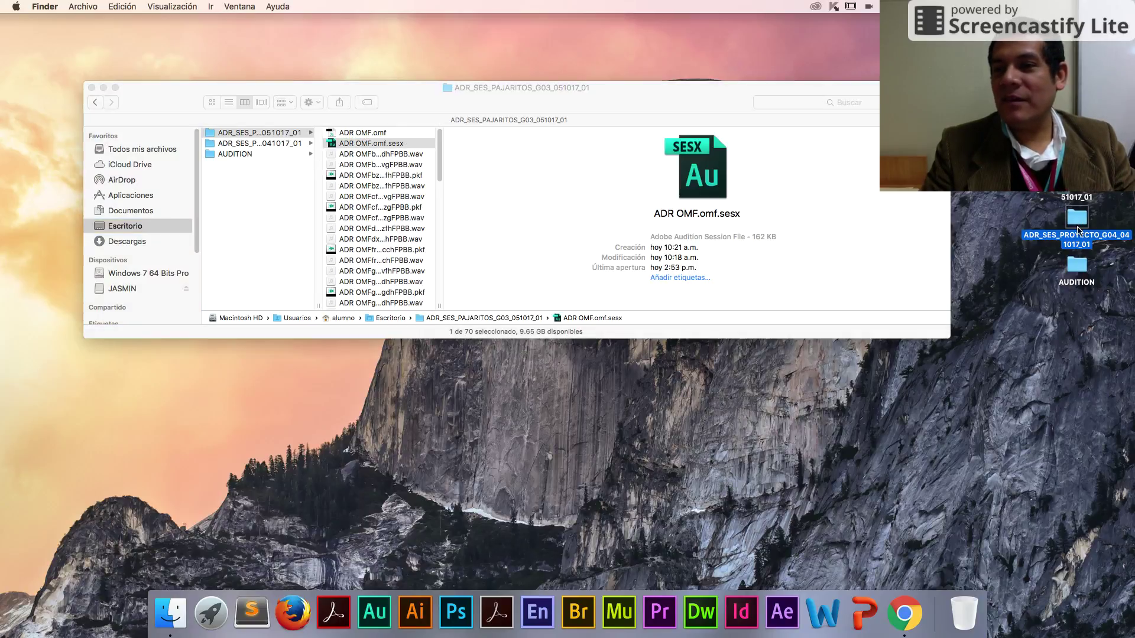
{"action": "double_click", "coordinate": [1078, 217]}
{"action": "left_click", "coordinate": [367, 145]}
{"action": "double_click", "coordinate": [368, 145]}
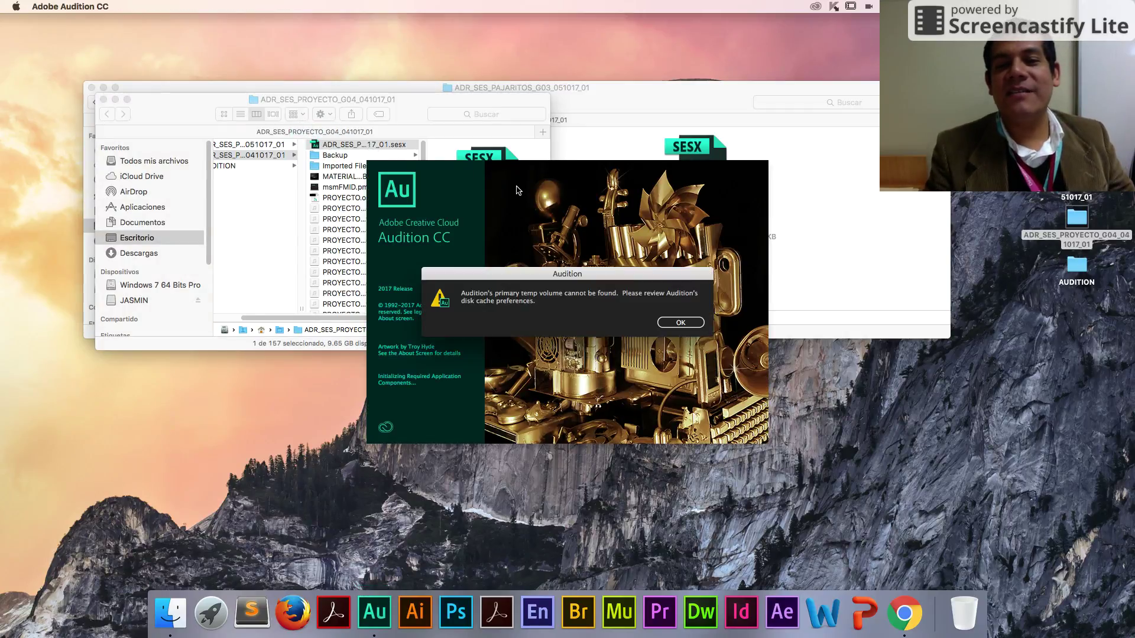
{"action": "left_click", "coordinate": [681, 322]}
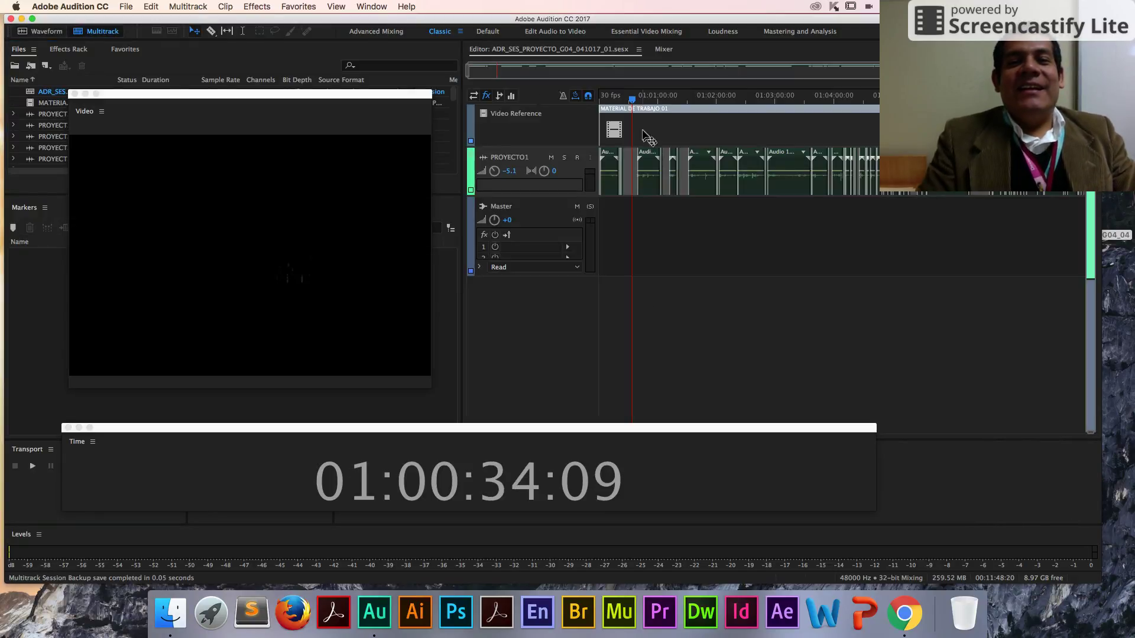
Reposition and enlarge the floating Video window and place the playhead at 01:00:15:03.
{"action": "left_click_drag", "start_coordinate": [368, 95], "coordinate": [361, 70]}
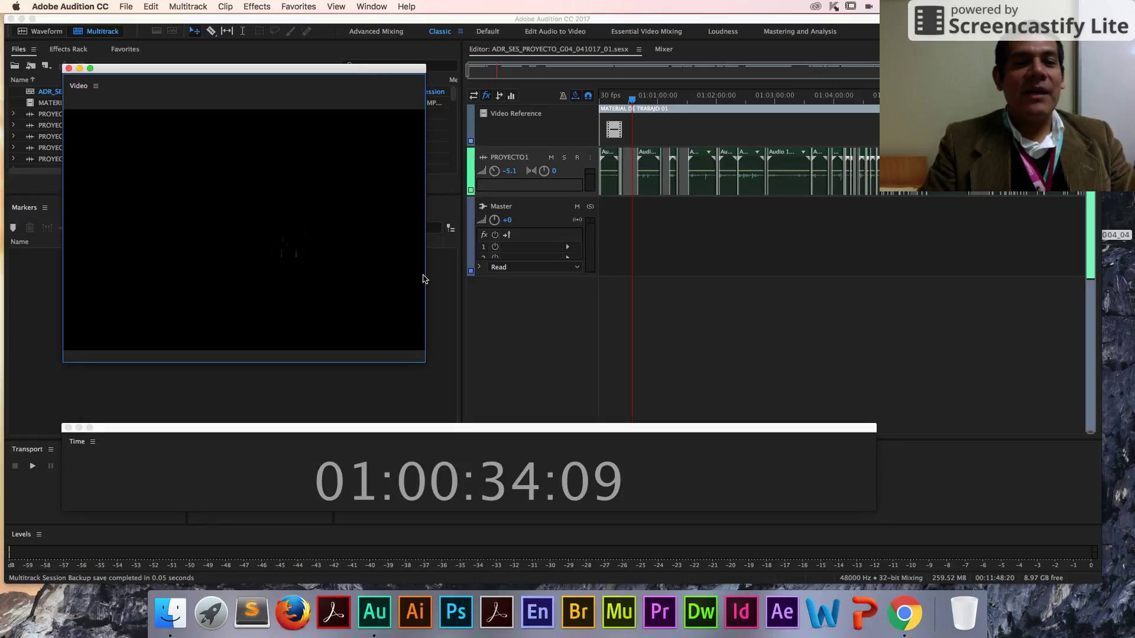
{"action": "left_click_drag", "start_coordinate": [420, 364], "coordinate": [467, 407]}
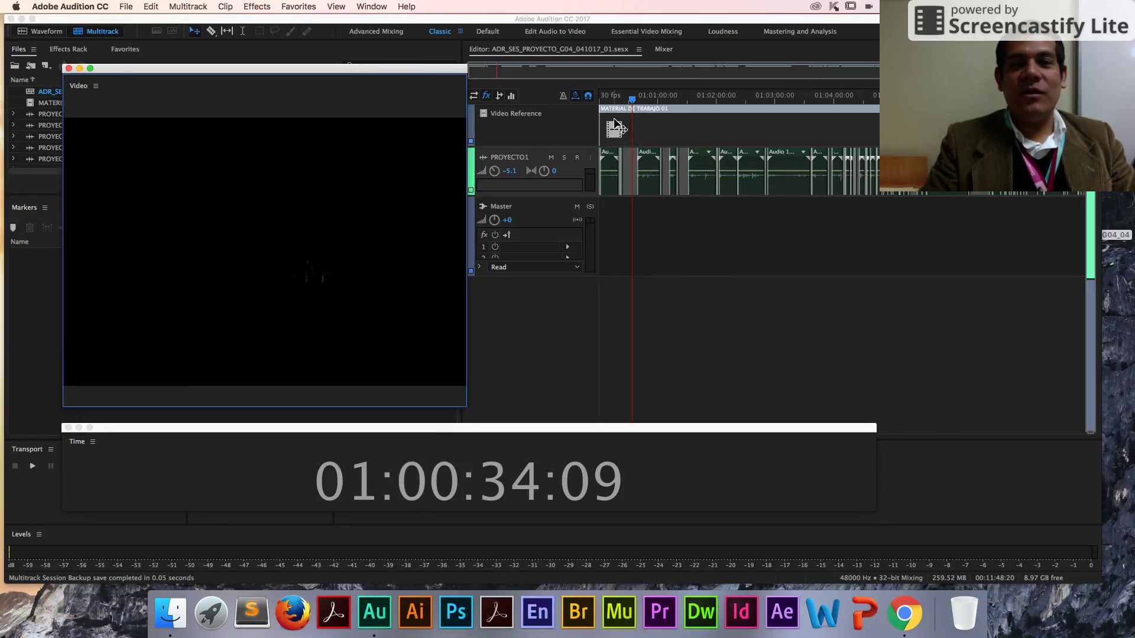
{"action": "left_click", "coordinate": [614, 100]}
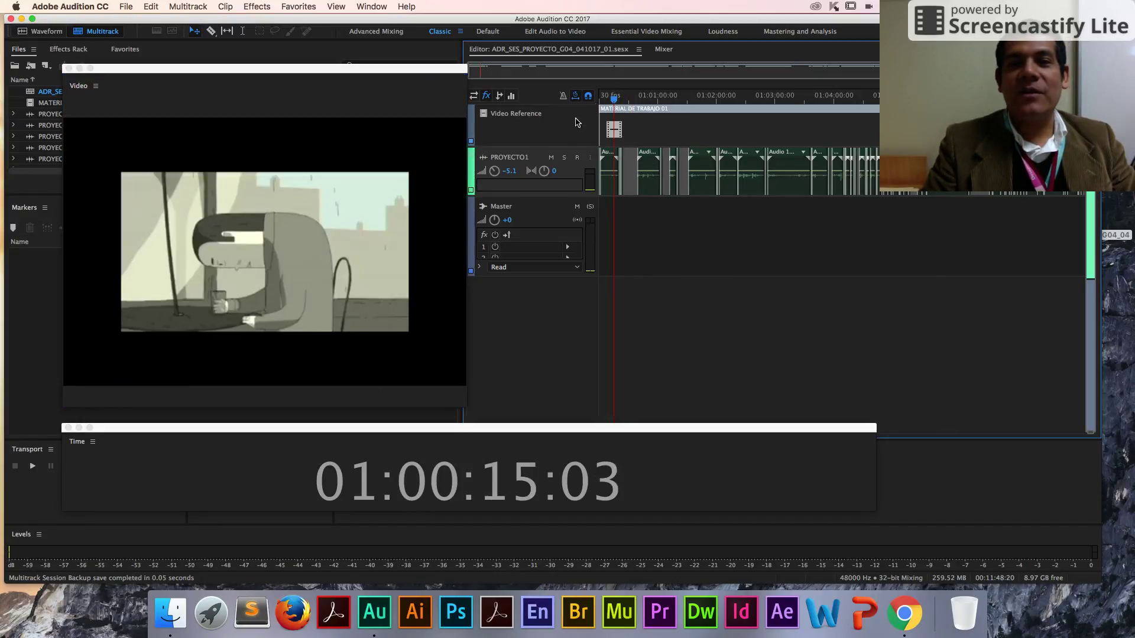
Play the session and increase the PROYECTO1 track's height to expose its list of effect slots.
{"action": "left_click_drag", "start_coordinate": [565, 146], "coordinate": [565, 50]}
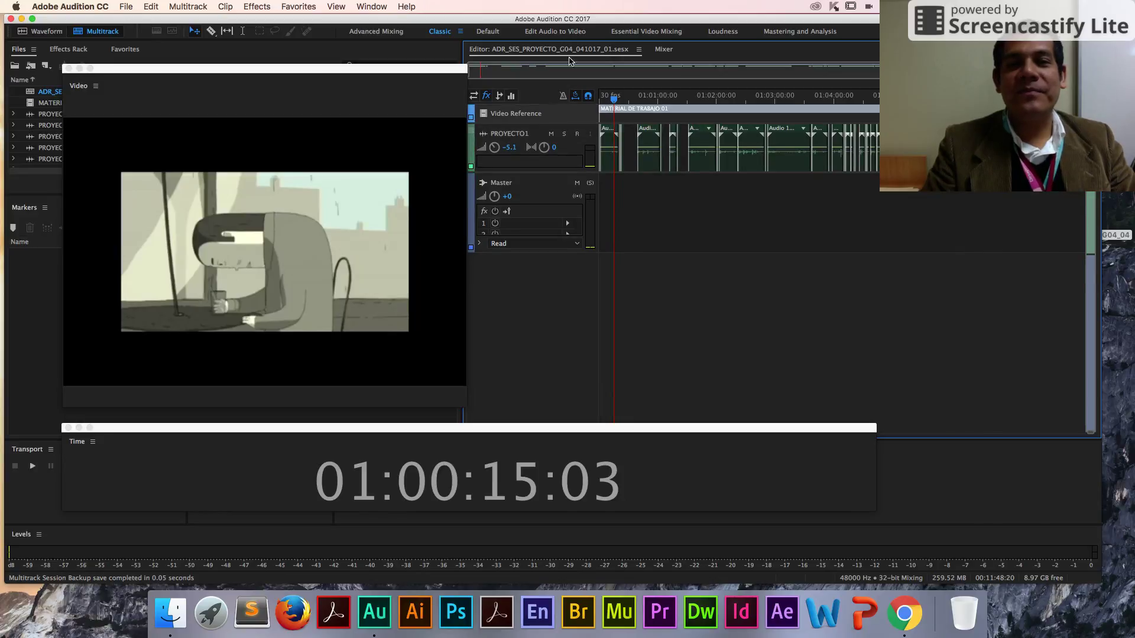
{"action": "scroll", "coordinate": [609, 97], "scroll_direction": "up", "scroll_amount": 5}
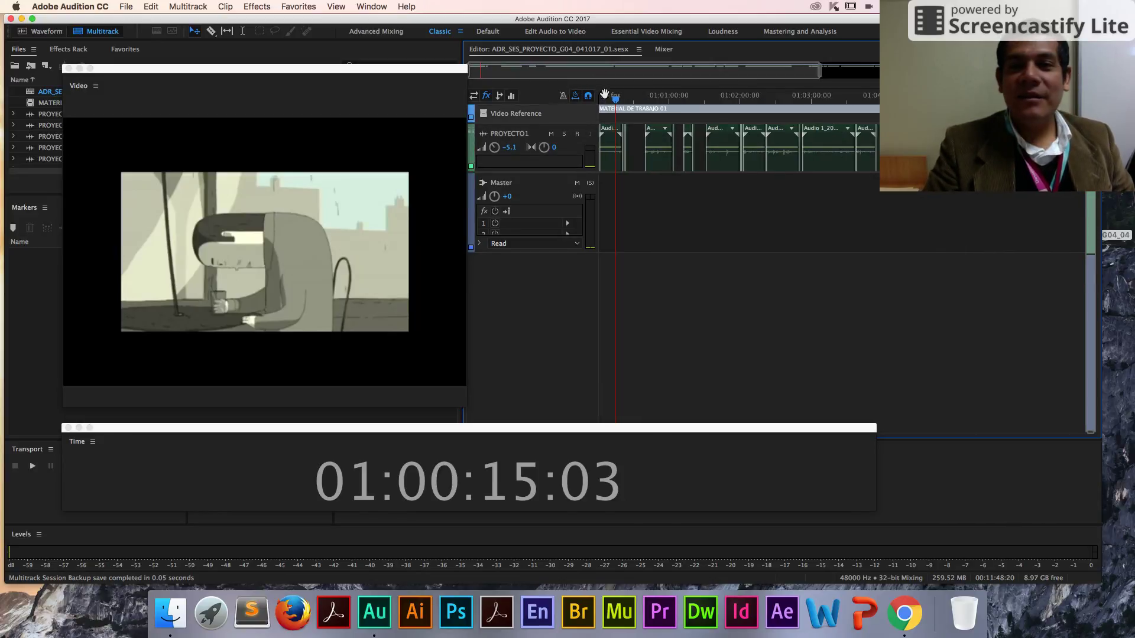
{"action": "key", "text": "space"}
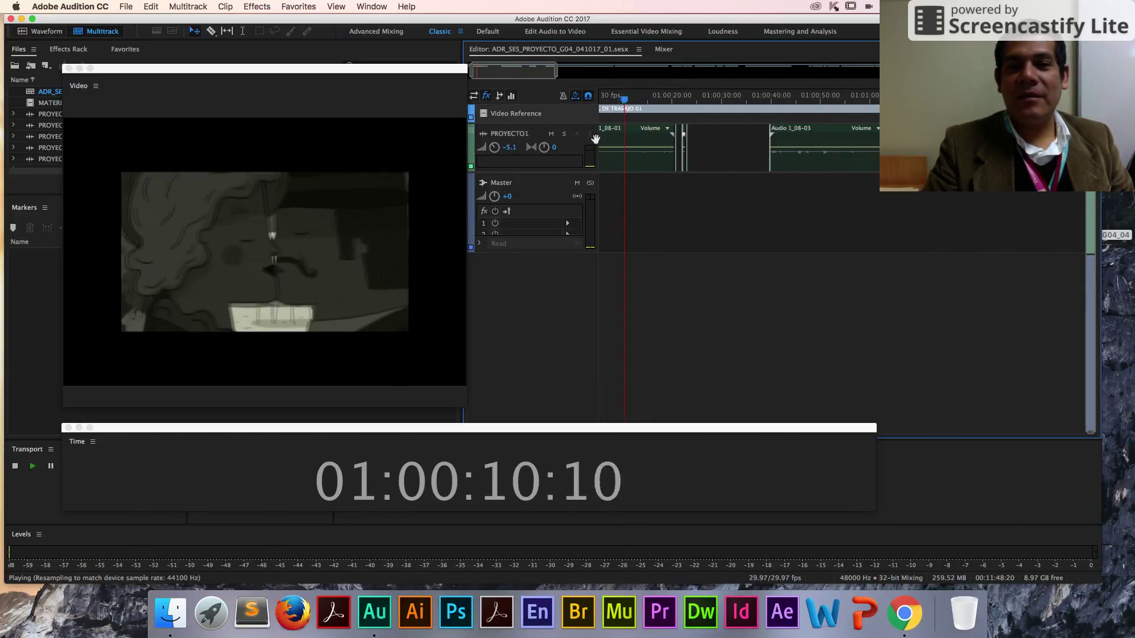
{"action": "left_click_drag", "start_coordinate": [568, 172], "coordinate": [567, 268]}
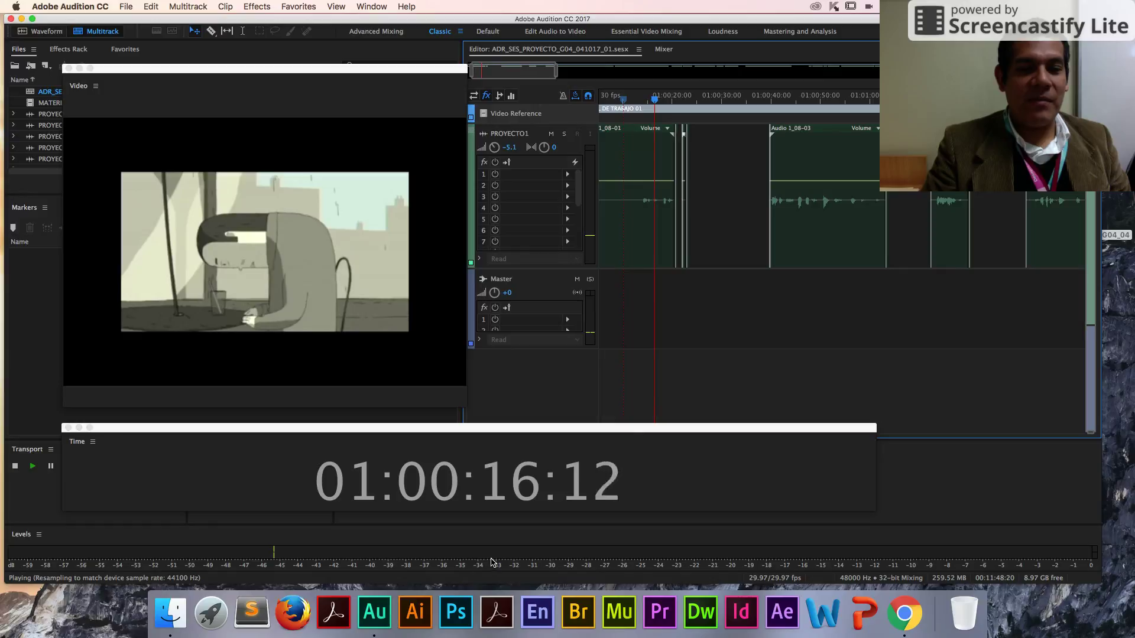
Listen to the start of the Audio 1_08-03 clip, stop playback, and shift the Video window clear of the tracks.
{"action": "left_click", "coordinate": [770, 100]}
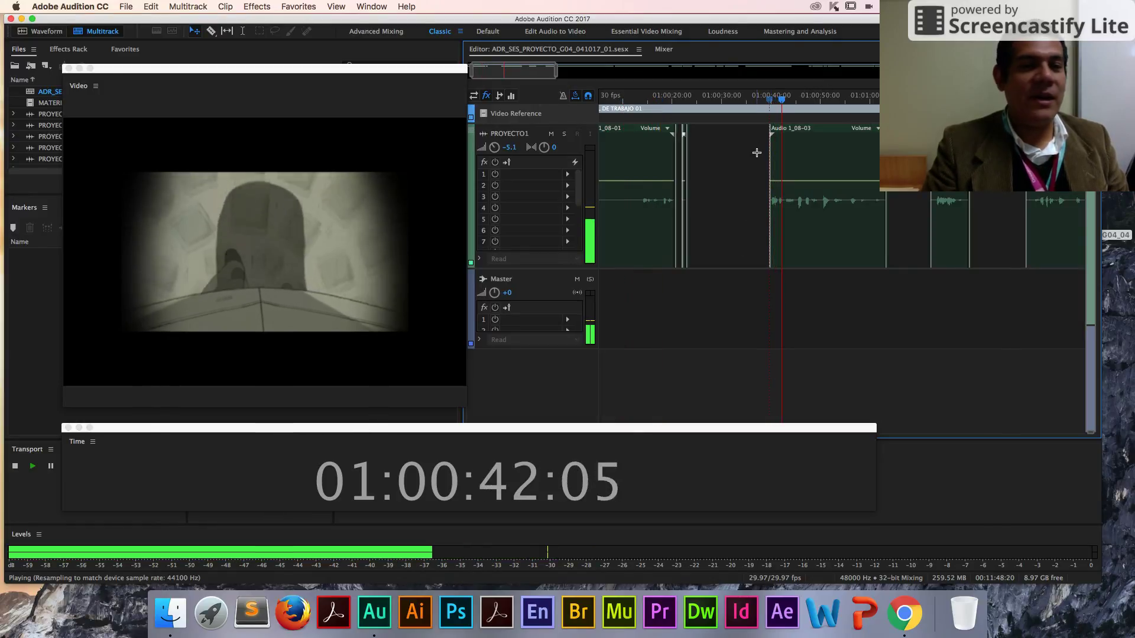
{"action": "key", "text": "space"}
{"action": "left_click_drag", "start_coordinate": [324, 73], "coordinate": [306, 65]}
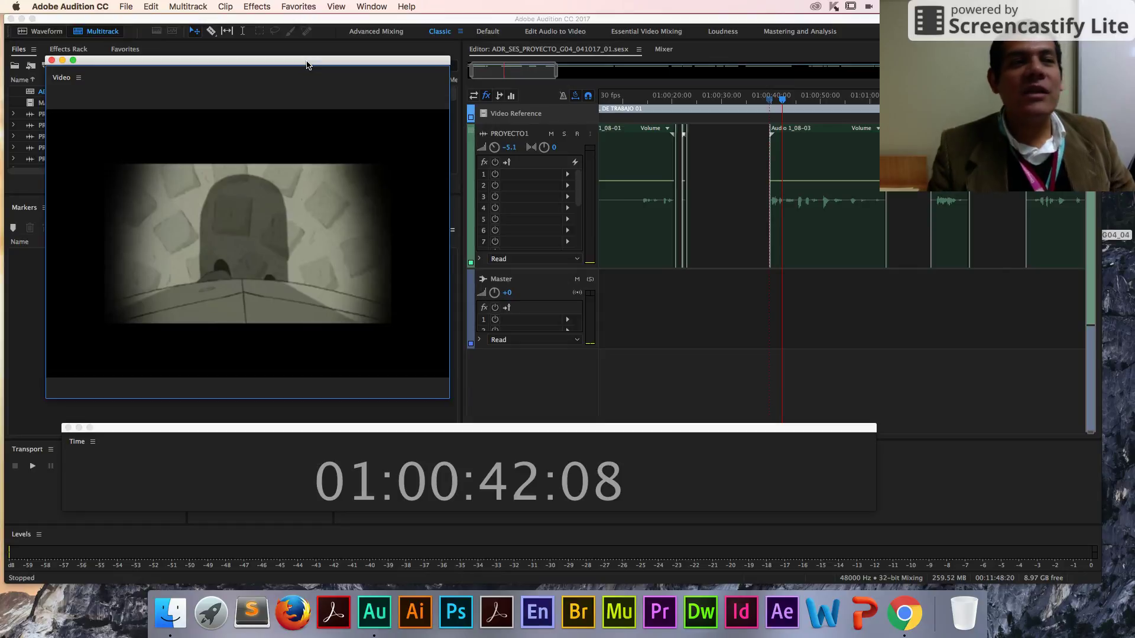
Add the Dynamics Processing effect to slot 1 of the PROYECTO1 track and move its window off the clips.
{"action": "left_click", "coordinate": [495, 175]}
{"action": "left_click", "coordinate": [567, 176]}
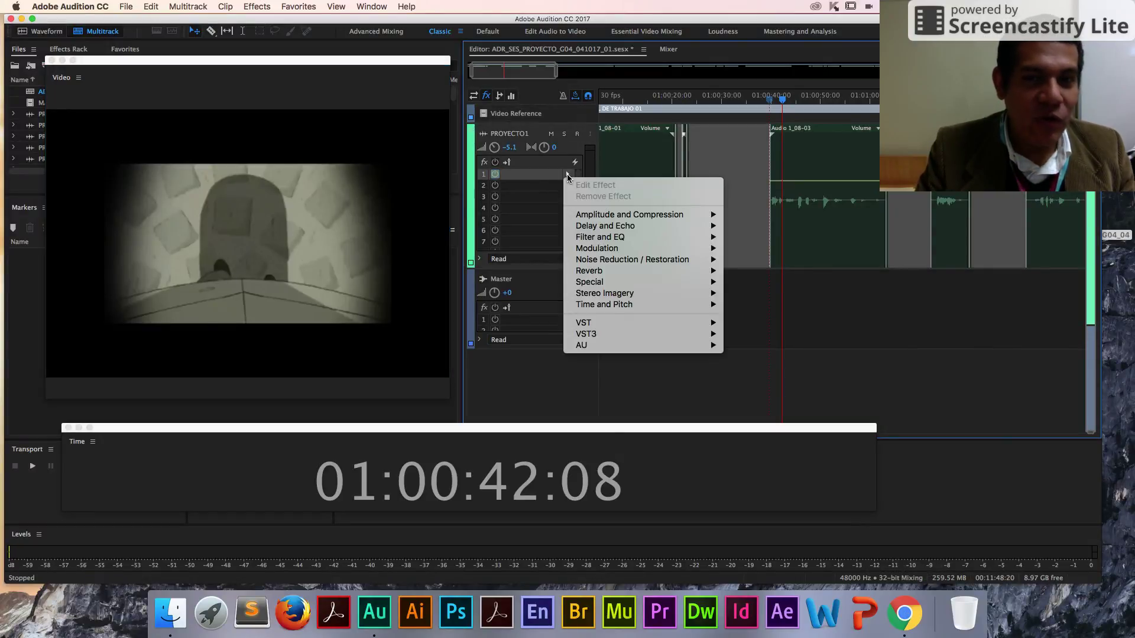
{"action": "mouse_move", "coordinate": [591, 215]}
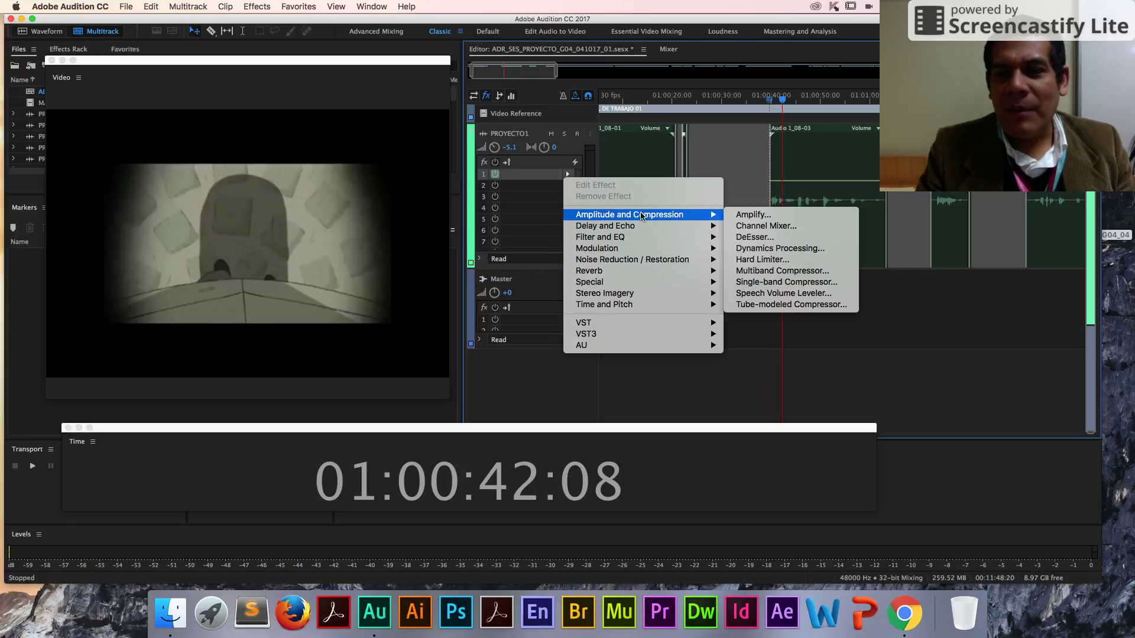
{"action": "left_click", "coordinate": [760, 250]}
{"action": "left_click_drag", "start_coordinate": [564, 102], "coordinate": [482, 84]}
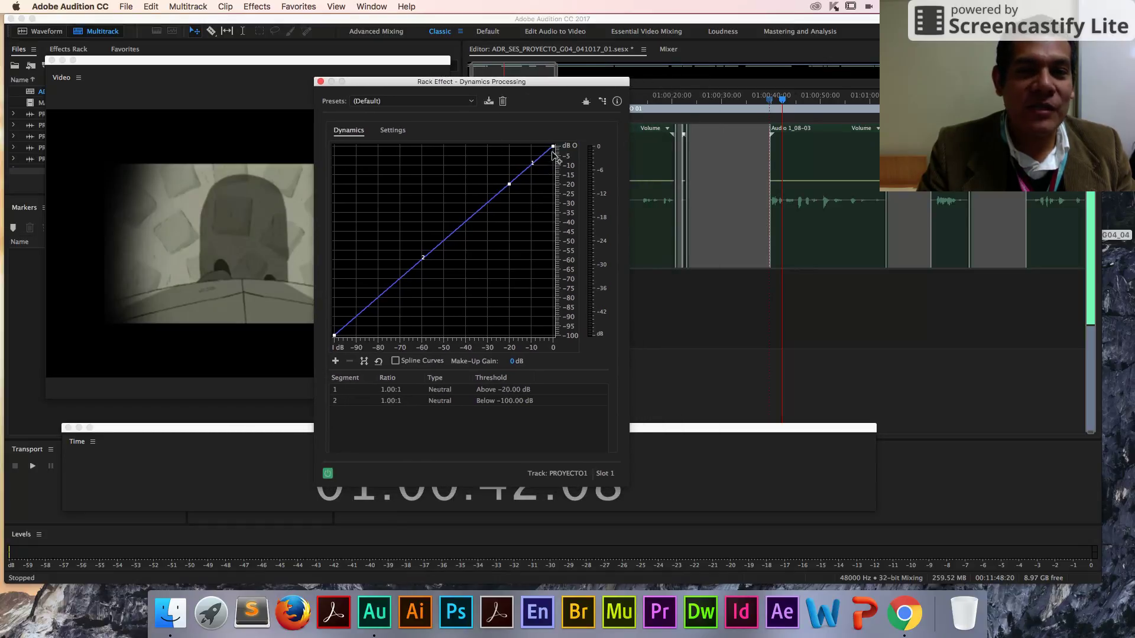
Shape the dynamics curve into a compressor with a 6.42:1 ratio above -42.16 dB.
{"action": "left_click_drag", "start_coordinate": [554, 147], "coordinate": [573, 165]}
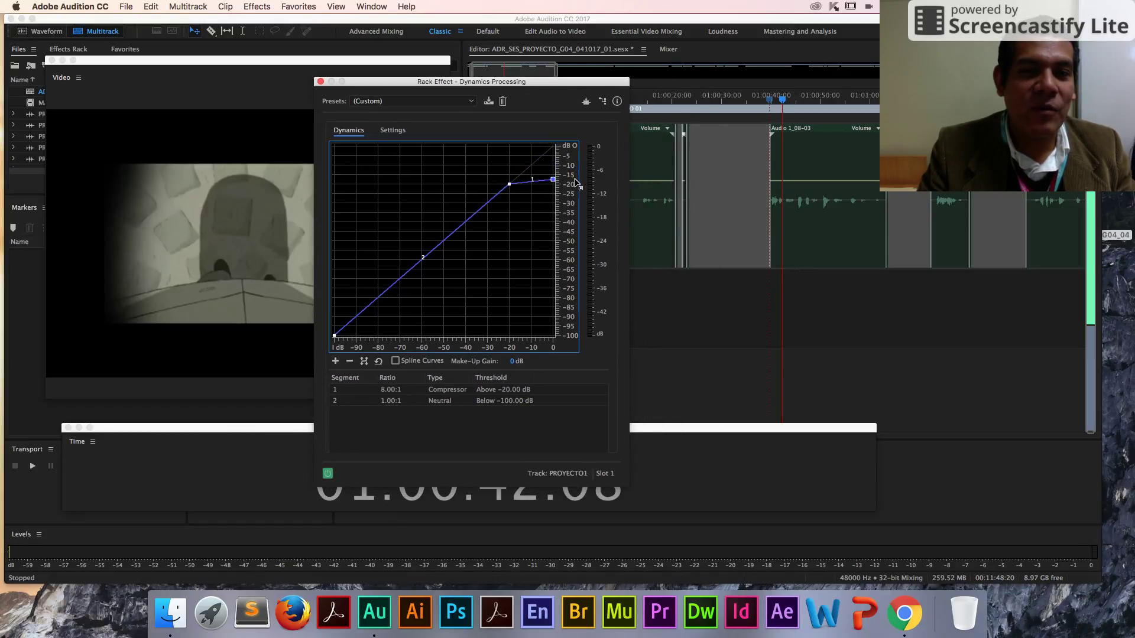
{"action": "left_click_drag", "start_coordinate": [507, 187], "coordinate": [472, 231]}
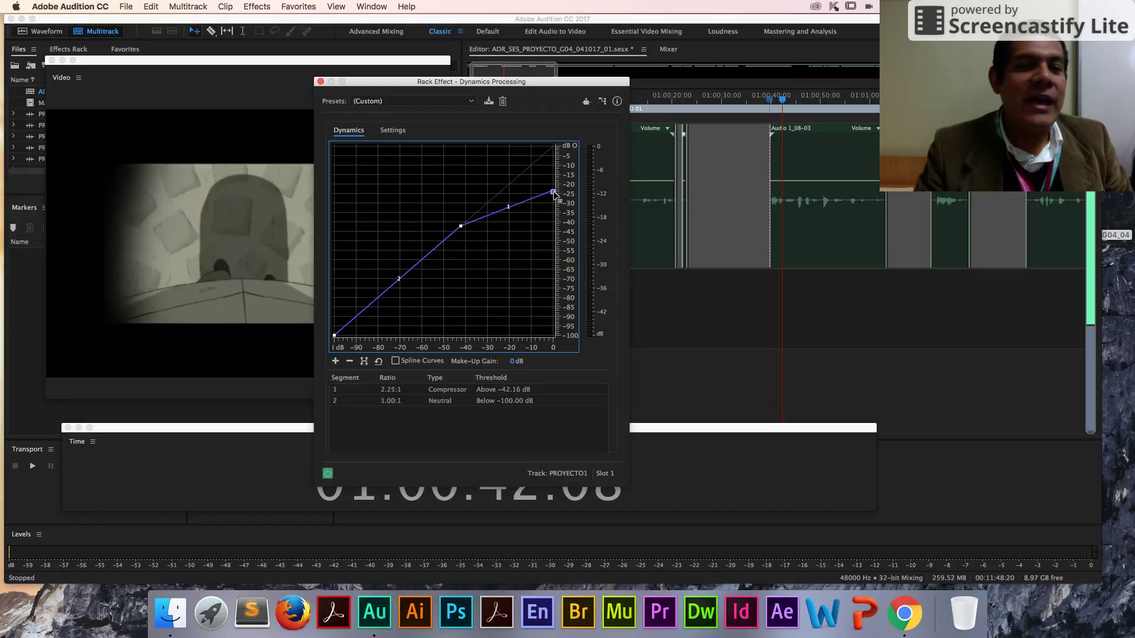
Play the Audio 1_08-03 clip from near its start and set the compressor's make-up gain to 34 dB.
{"action": "left_click_drag", "start_coordinate": [755, 103], "coordinate": [759, 103]}
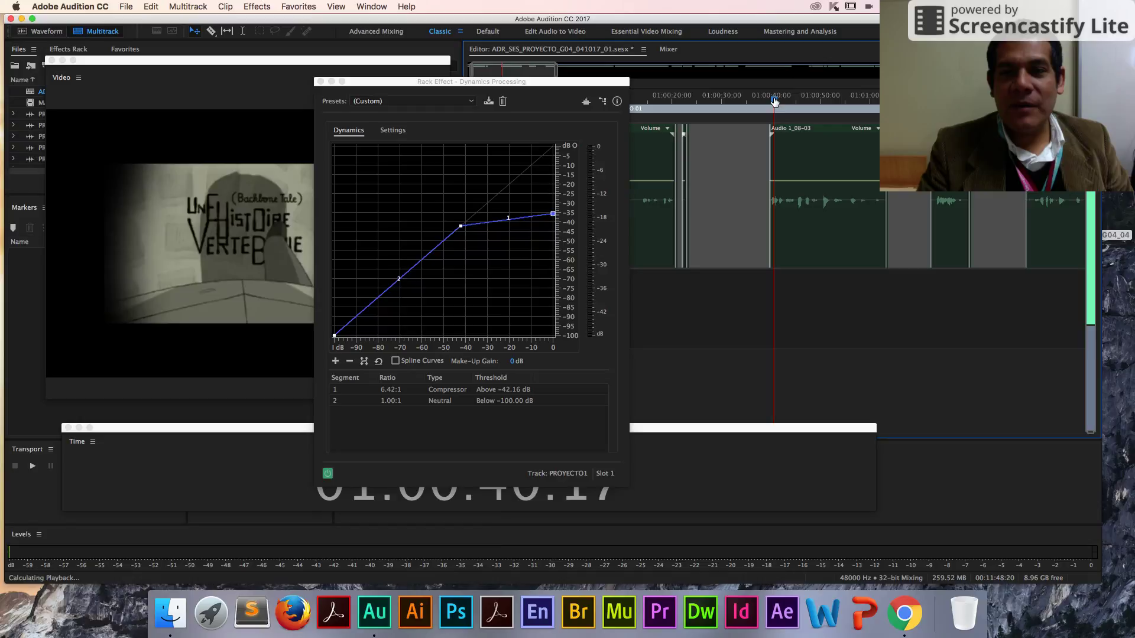
{"action": "left_click", "coordinate": [519, 362]}
{"action": "left_click_drag", "start_coordinate": [519, 361], "coordinate": [531, 362]}
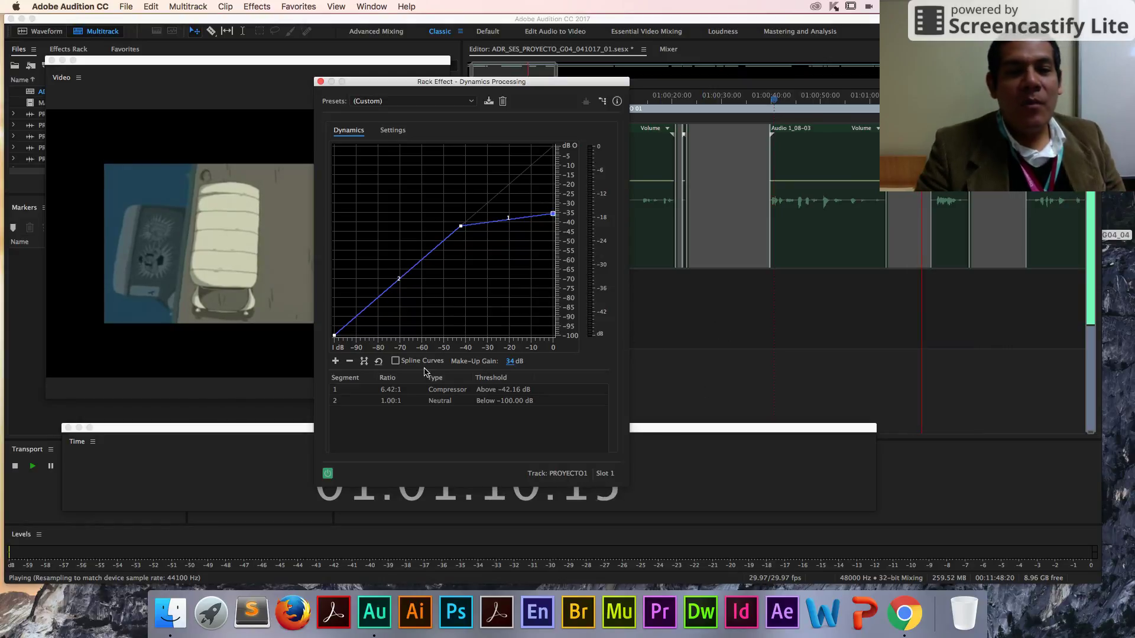
Try to fine-tune the compression curve's upper end and knee near -42 dB, and close the effect window.
{"action": "mouse_move", "coordinate": [461, 227]}
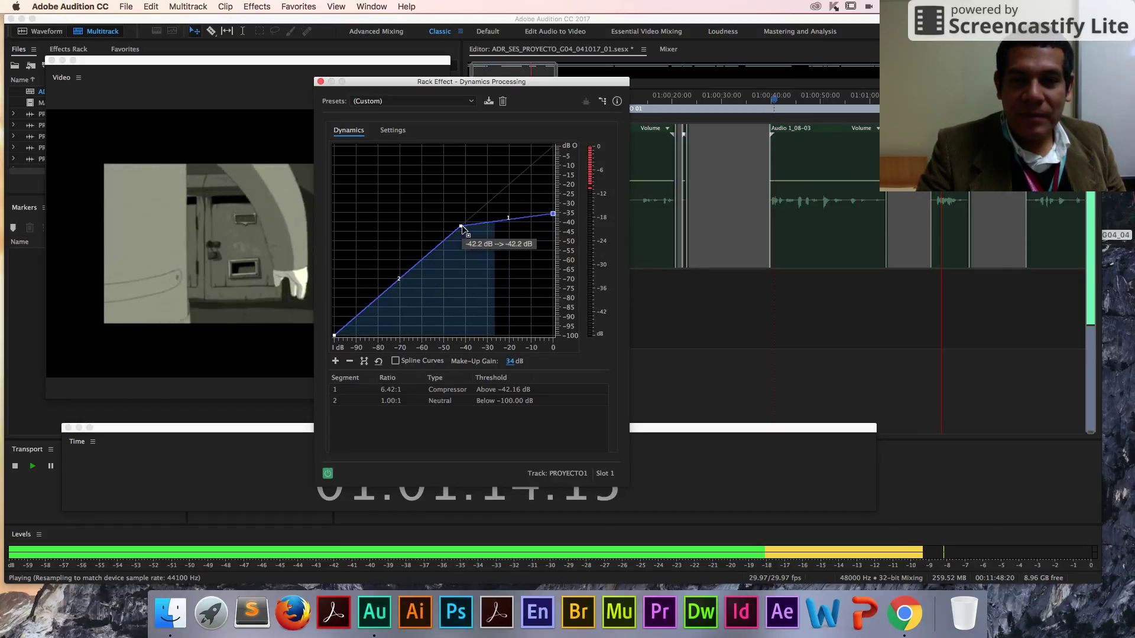
{"action": "mouse_move", "coordinate": [554, 214]}
{"action": "left_click_drag", "start_coordinate": [553, 214], "coordinate": [553, 216]}
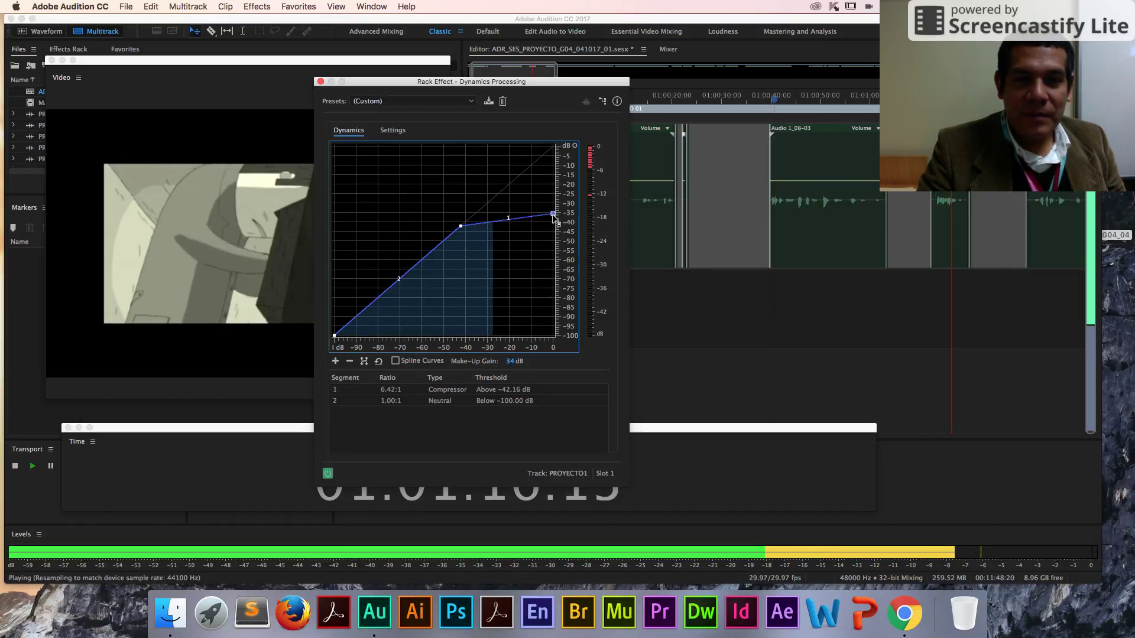
{"action": "left_click", "coordinate": [465, 230]}
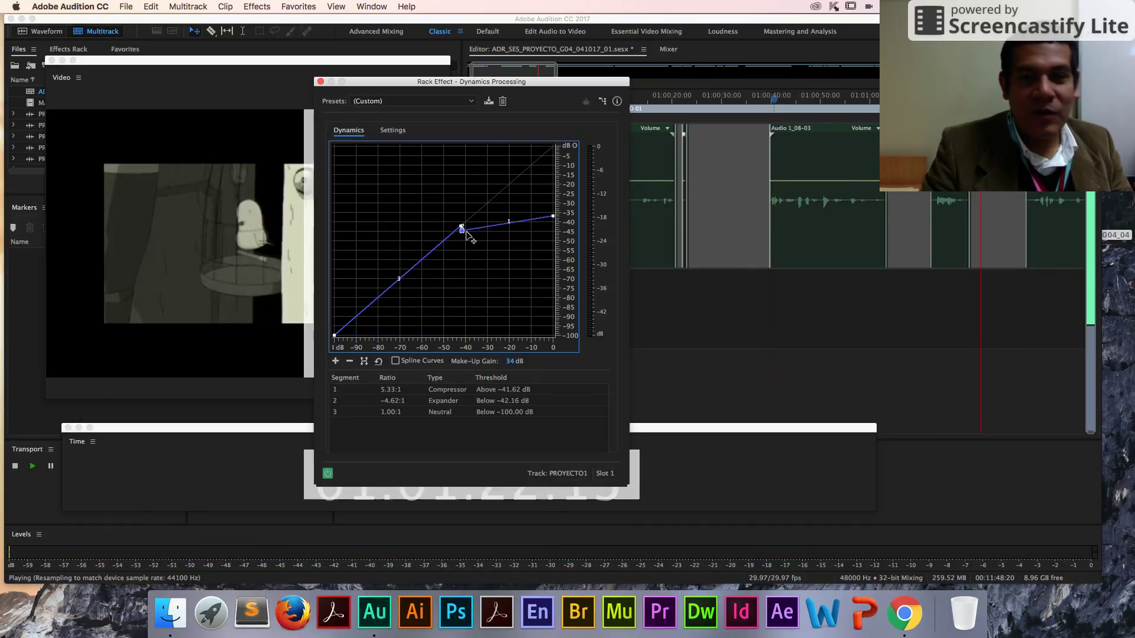
{"action": "left_click", "coordinate": [438, 145]}
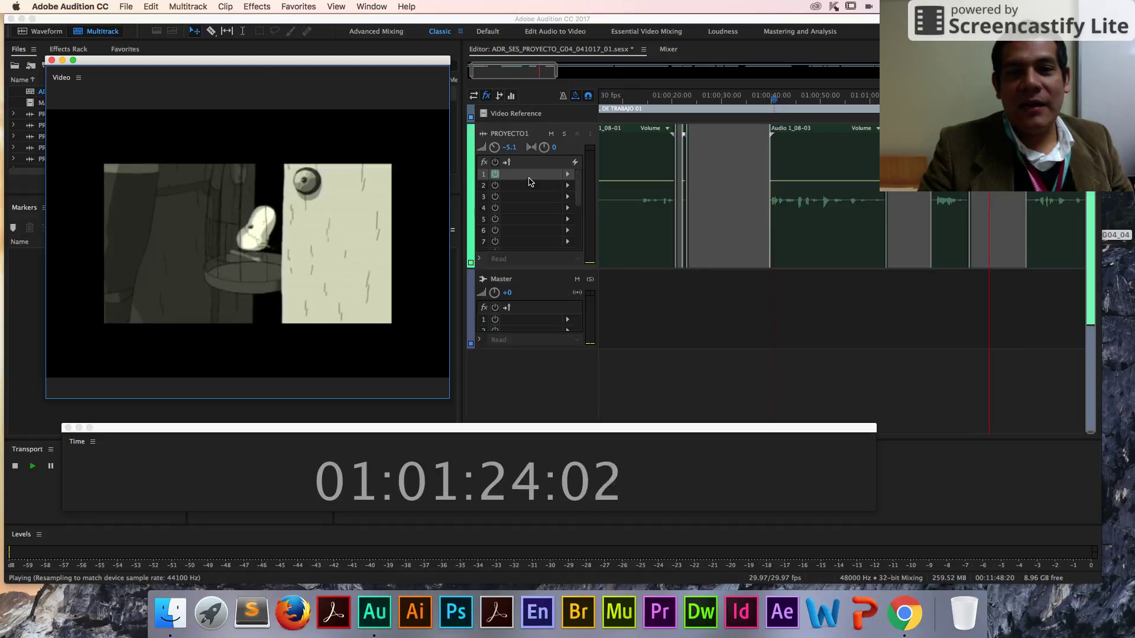
Insert Dynamics Processing again in the first effect slot of the PROYECTO1 track and stop playback.
{"action": "left_click", "coordinate": [570, 179]}
{"action": "left_click", "coordinate": [568, 177]}
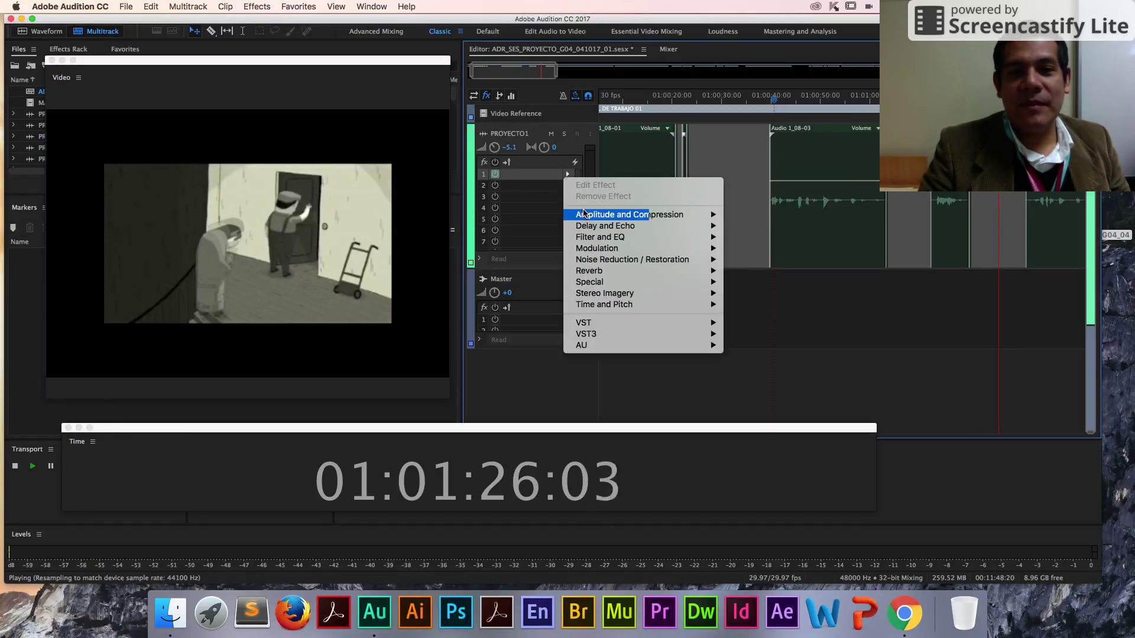
{"action": "mouse_move", "coordinate": [594, 263]}
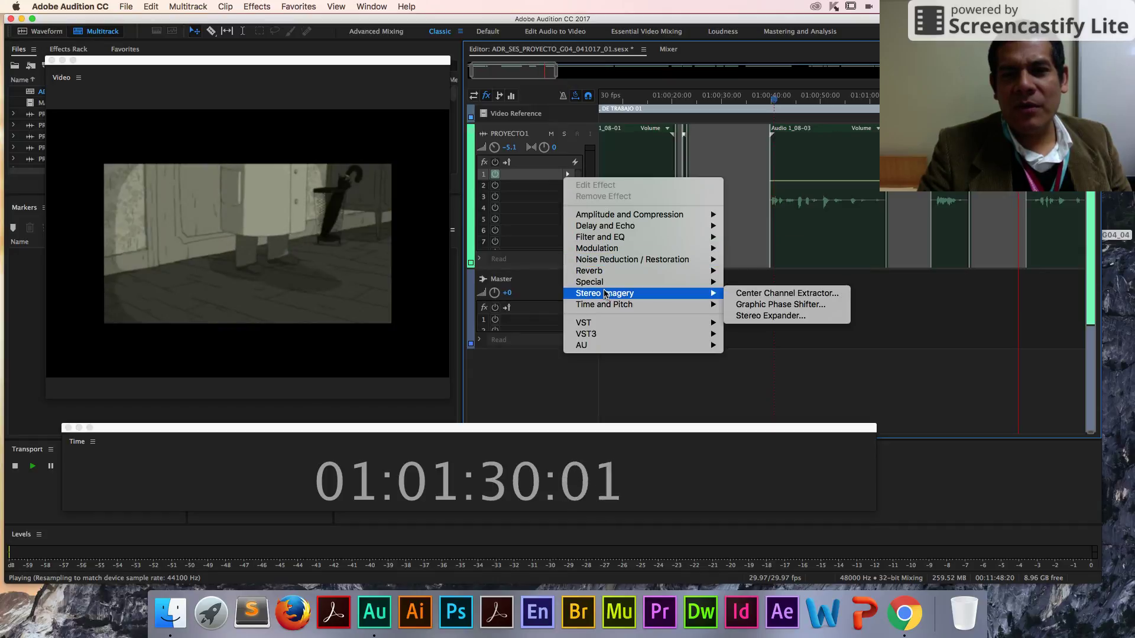
{"action": "mouse_move", "coordinate": [698, 215]}
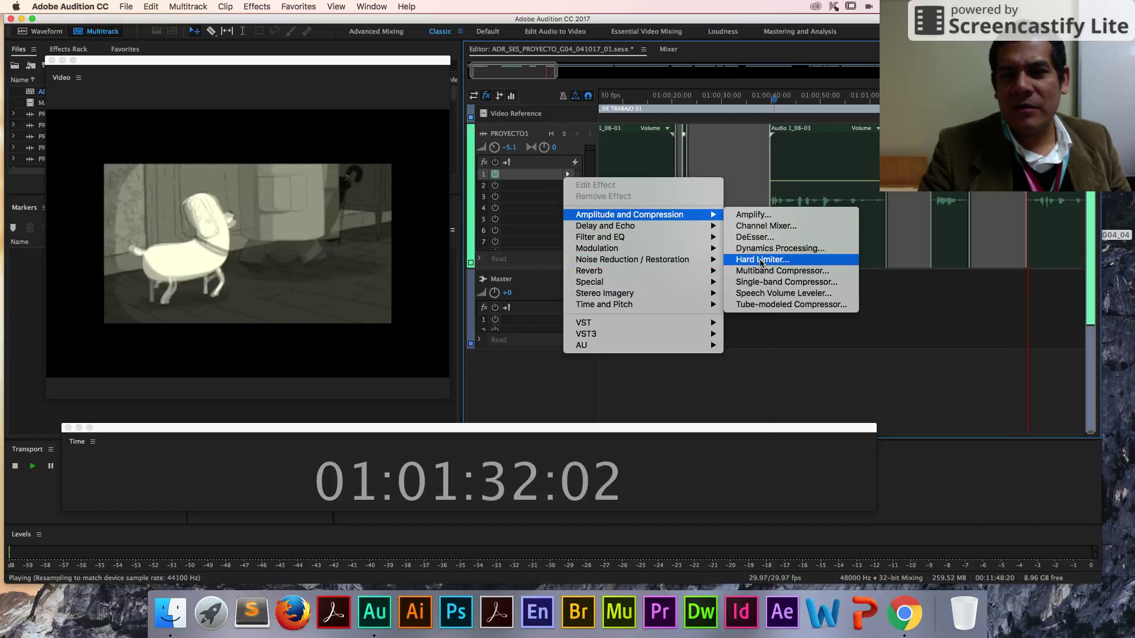
{"action": "left_click", "coordinate": [759, 251]}
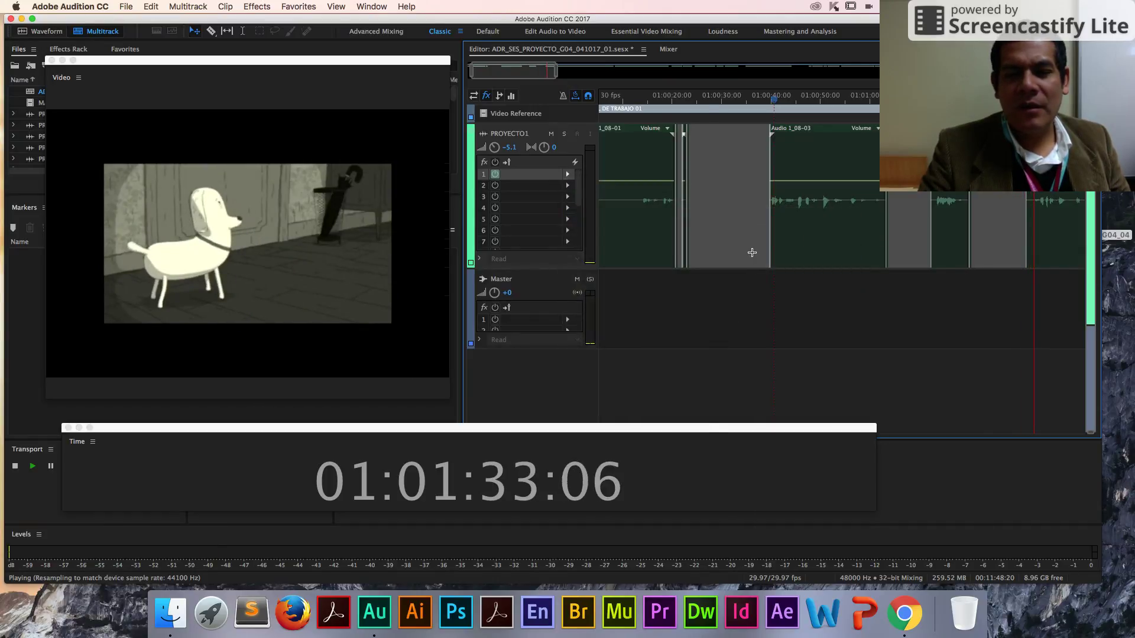
{"action": "key", "text": "space"}
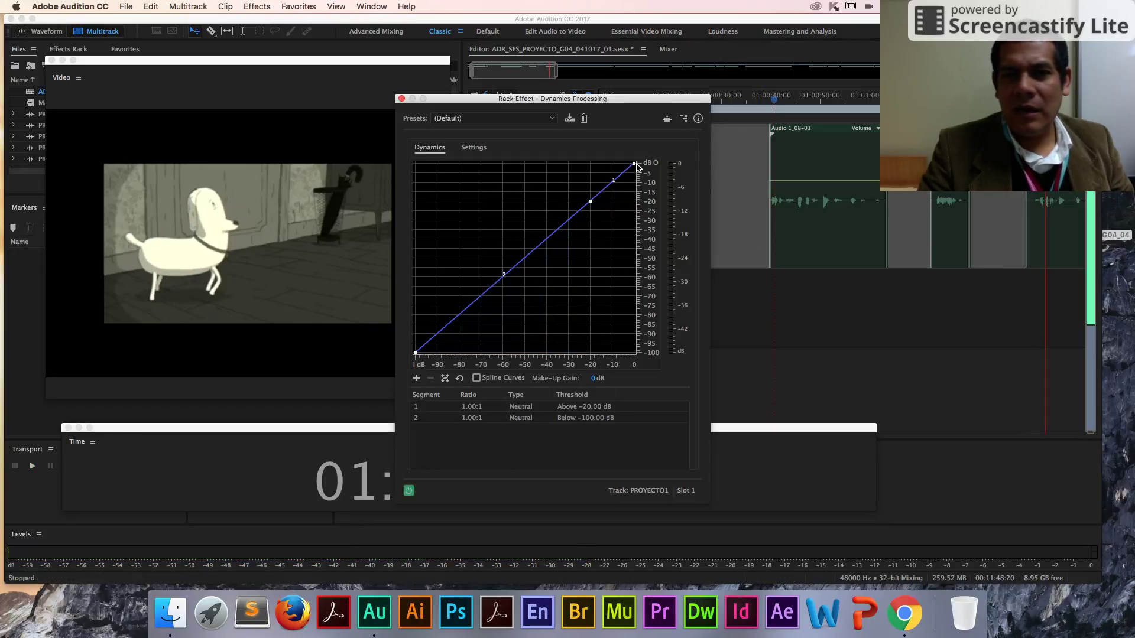
Shape the dynamics curve into a compressor with a 5.26:1 ratio above -41.08 dB.
{"action": "left_click", "coordinate": [590, 204]}
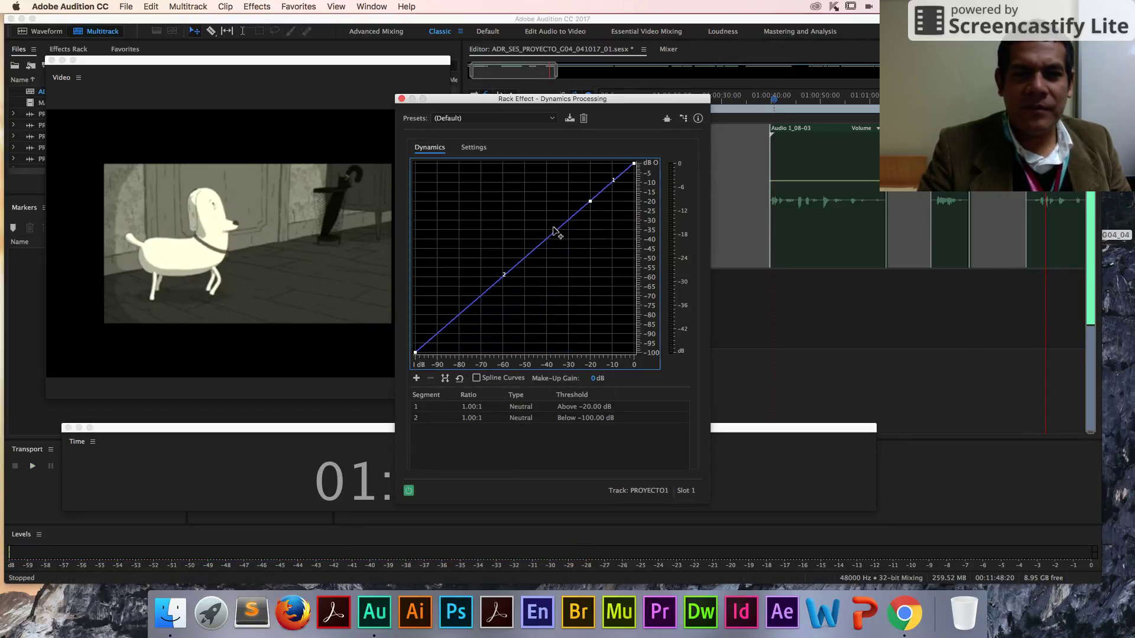
{"action": "left_click_drag", "start_coordinate": [590, 205], "coordinate": [553, 234]}
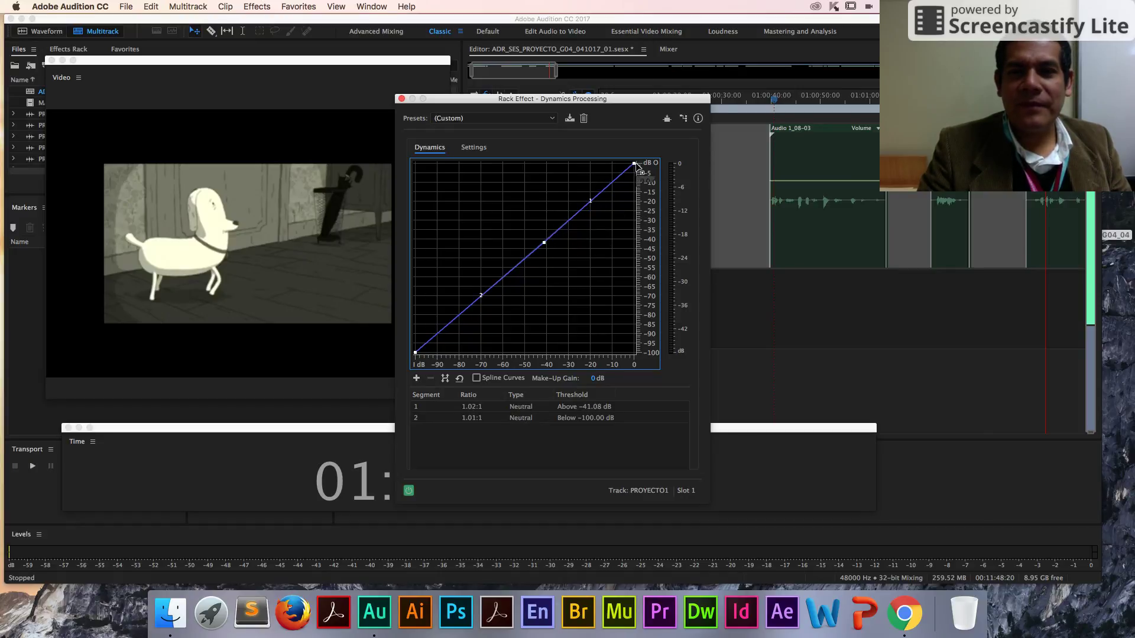
{"action": "left_click_drag", "start_coordinate": [634, 165], "coordinate": [642, 223]}
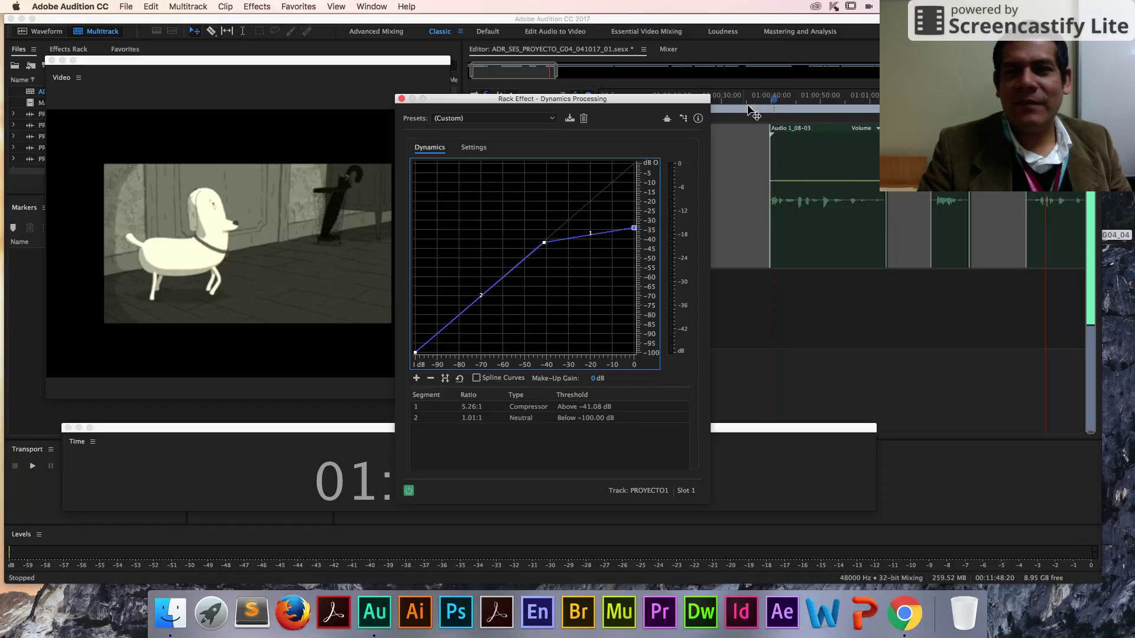
Play the Audio 1_08-03 clip from its start and move the curve's knee to a -44.05 dB threshold with a 4.27:1 ratio.
{"action": "left_click", "coordinate": [767, 102]}
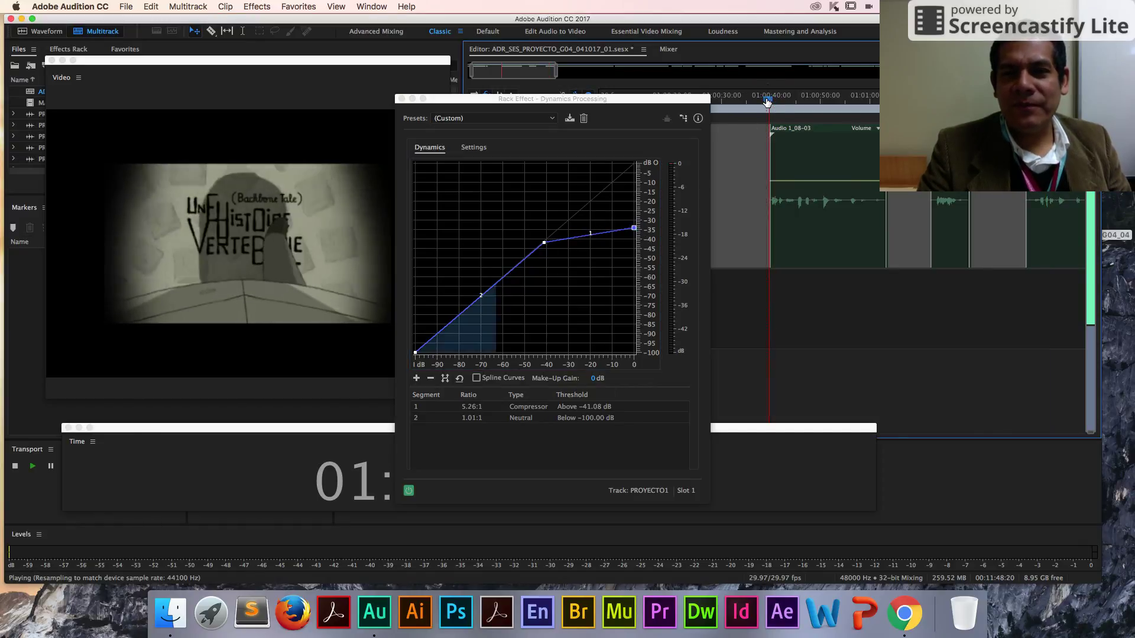
{"action": "left_click", "coordinate": [594, 383]}
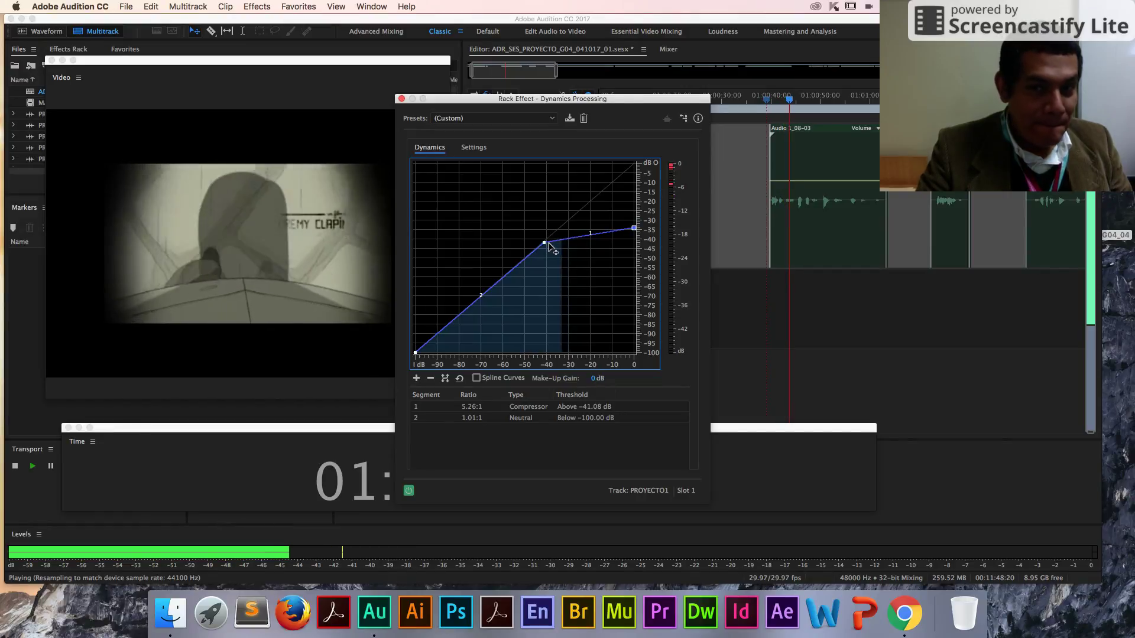
{"action": "mouse_move", "coordinate": [544, 244]}
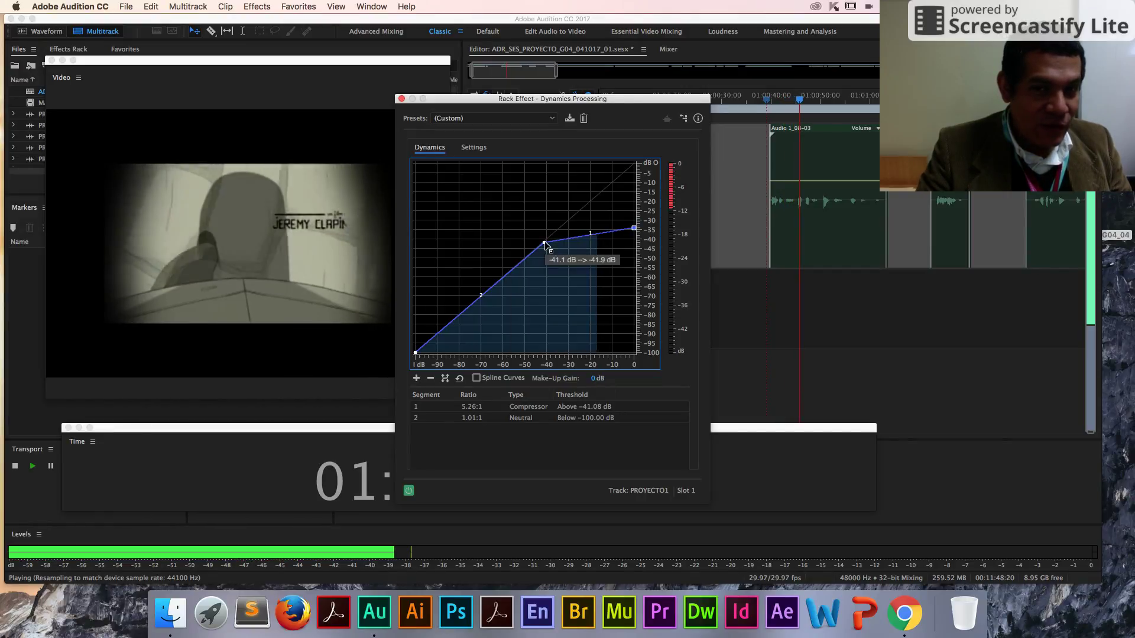
{"action": "left_click_drag", "start_coordinate": [544, 244], "coordinate": [538, 247]}
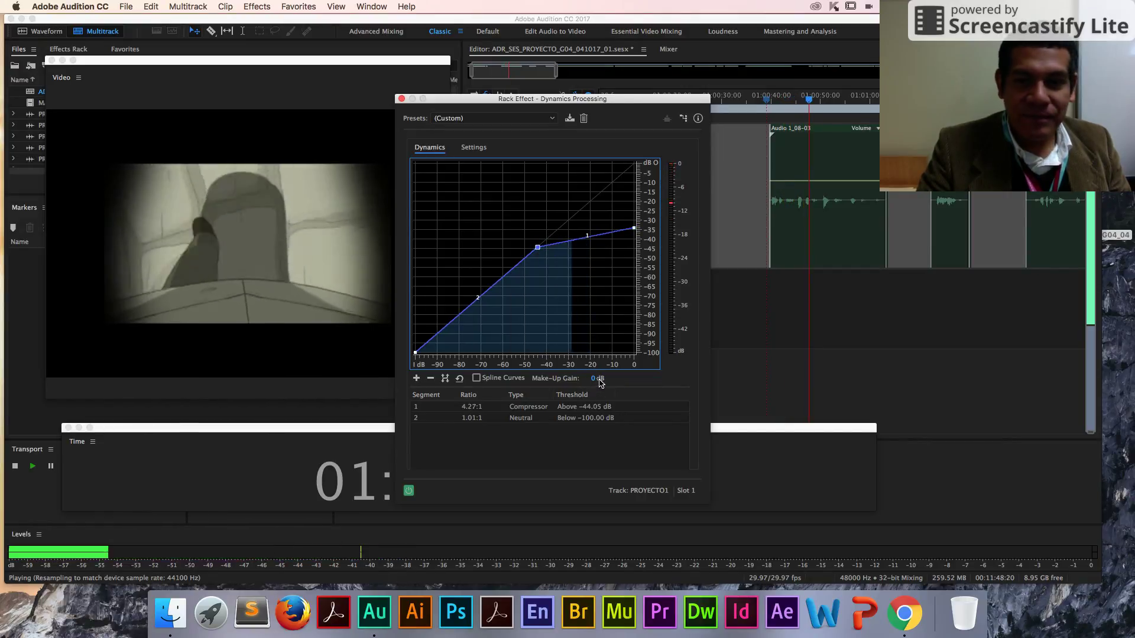
Set the compressor's make-up gain to 37 dB during playback and stop the playback.
{"action": "left_click_drag", "start_coordinate": [600, 383], "coordinate": [614, 379]}
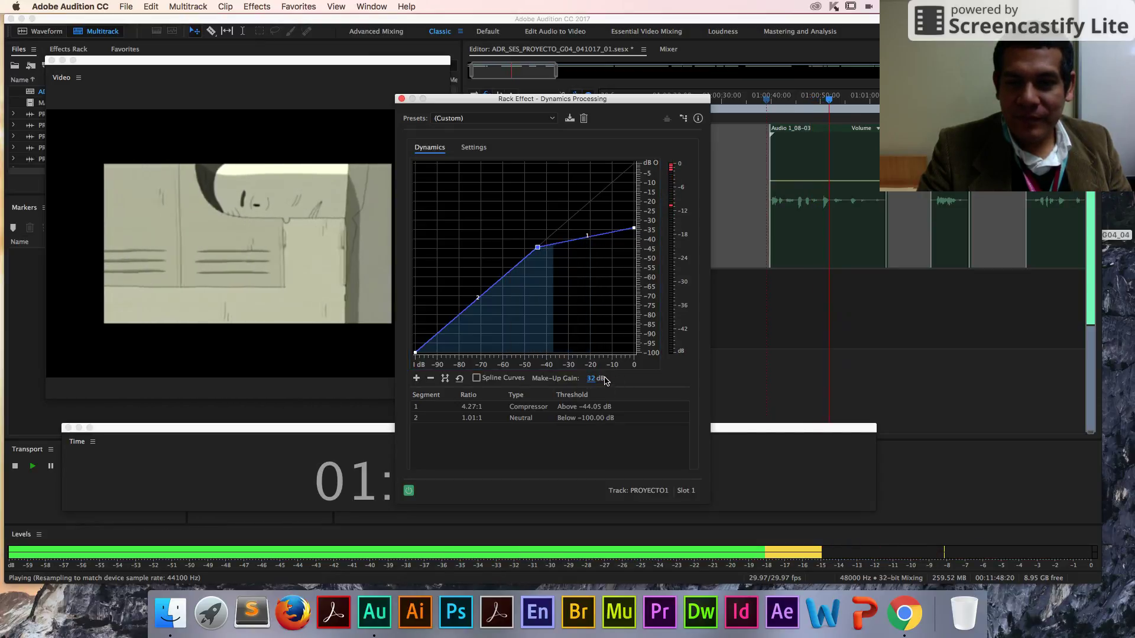
{"action": "left_click", "coordinate": [593, 379]}
{"action": "type", "text": "37"}
{"action": "key", "text": "Return"}
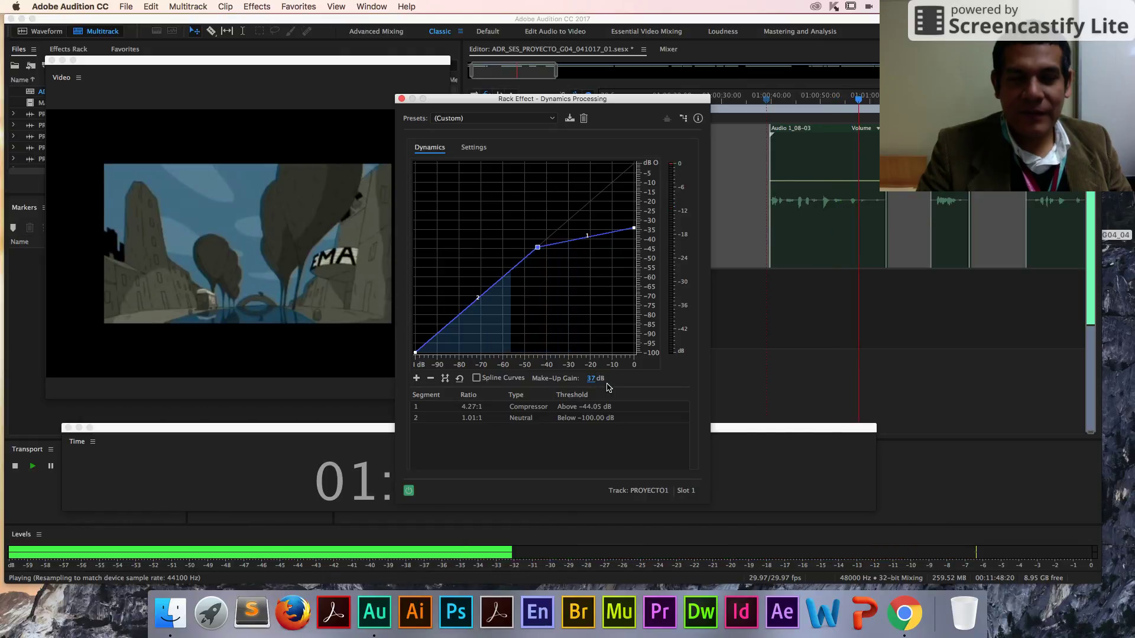
{"action": "key", "text": "space"}
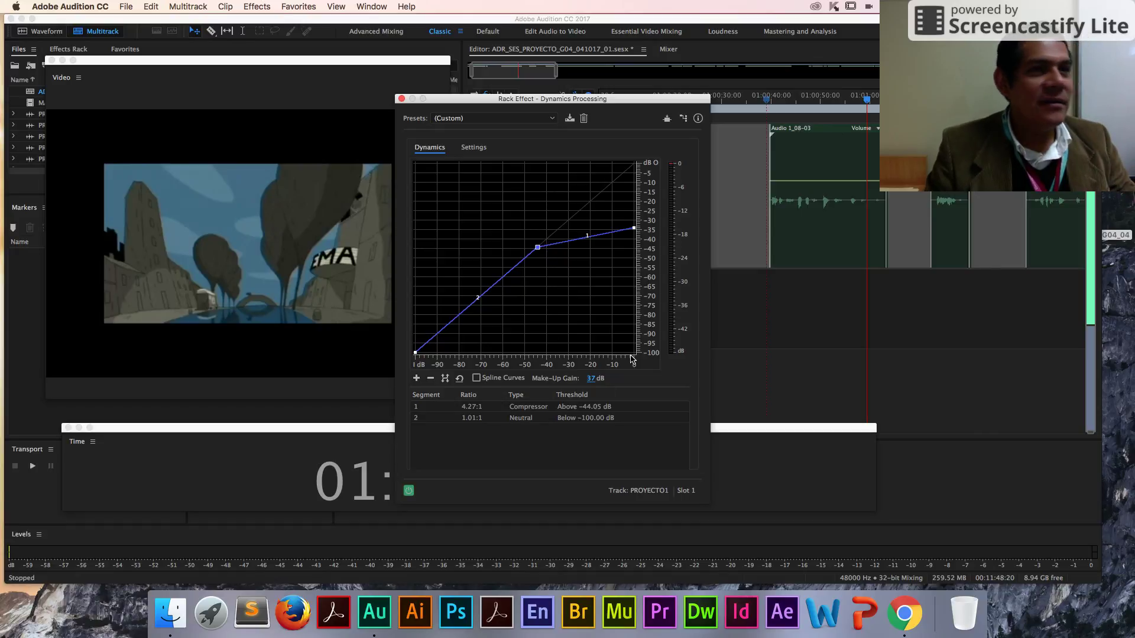
Replay the clip from its start and lower the compression knee to -49.19 dB with a 3.28:1 ratio.
{"action": "left_click", "coordinate": [767, 101]}
{"action": "key", "text": "space"}
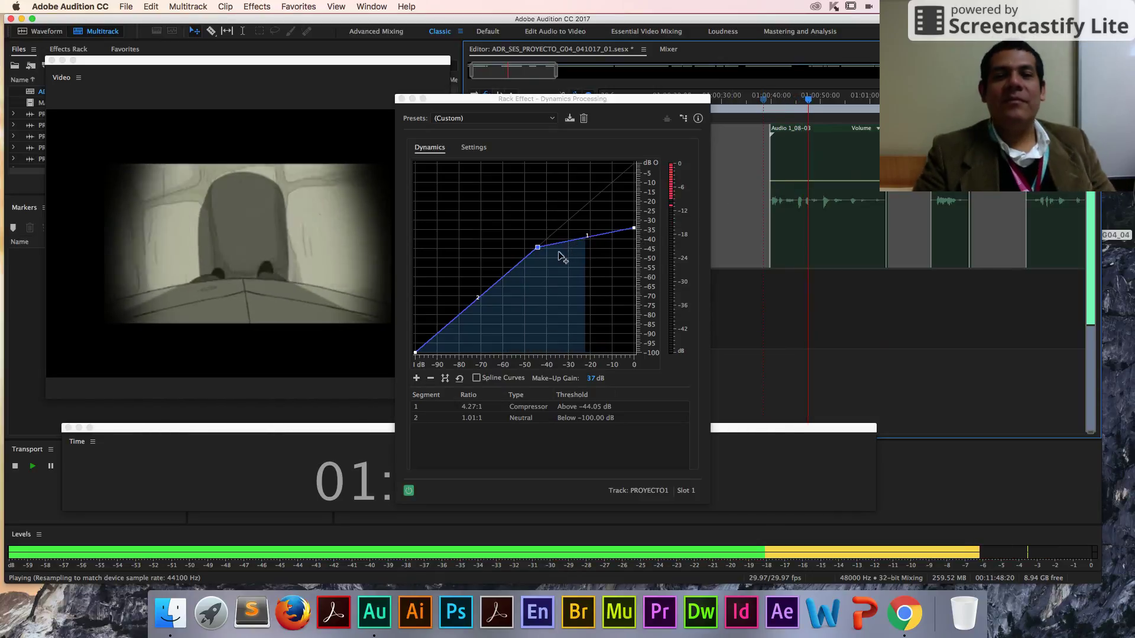
{"action": "mouse_move", "coordinate": [538, 248]}
{"action": "left_click_drag", "start_coordinate": [538, 249], "coordinate": [527, 256]}
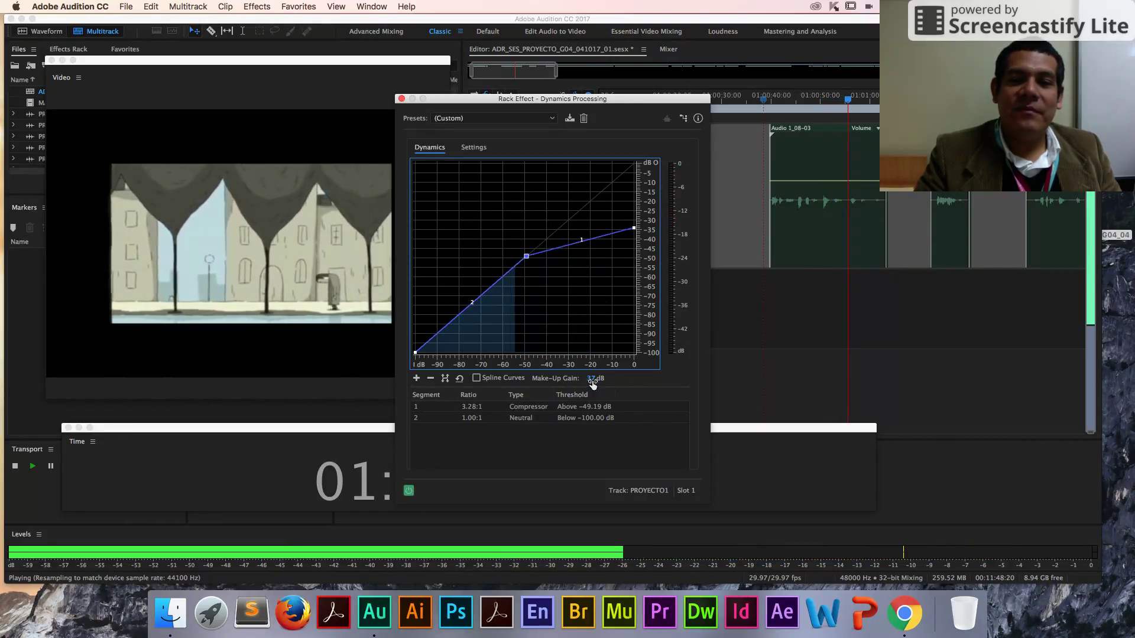
Raise the make-up gain to 43 dB while the clip plays and stop the playback.
{"action": "left_click_drag", "start_coordinate": [591, 378], "coordinate": [599, 379]}
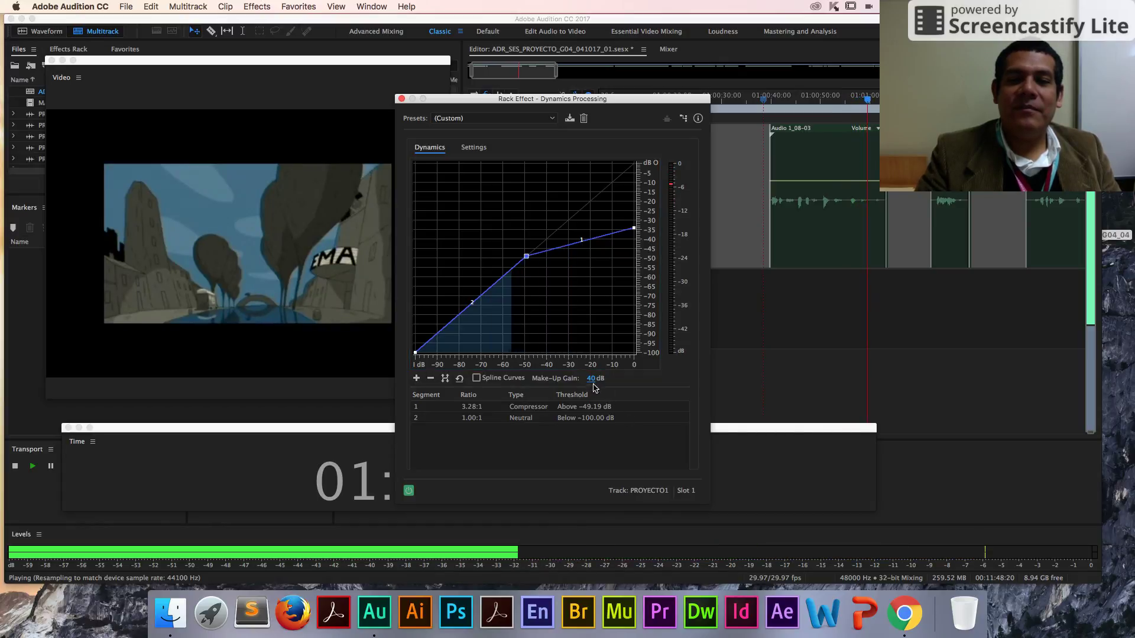
{"action": "left_click_drag", "start_coordinate": [594, 379], "coordinate": [600, 382]}
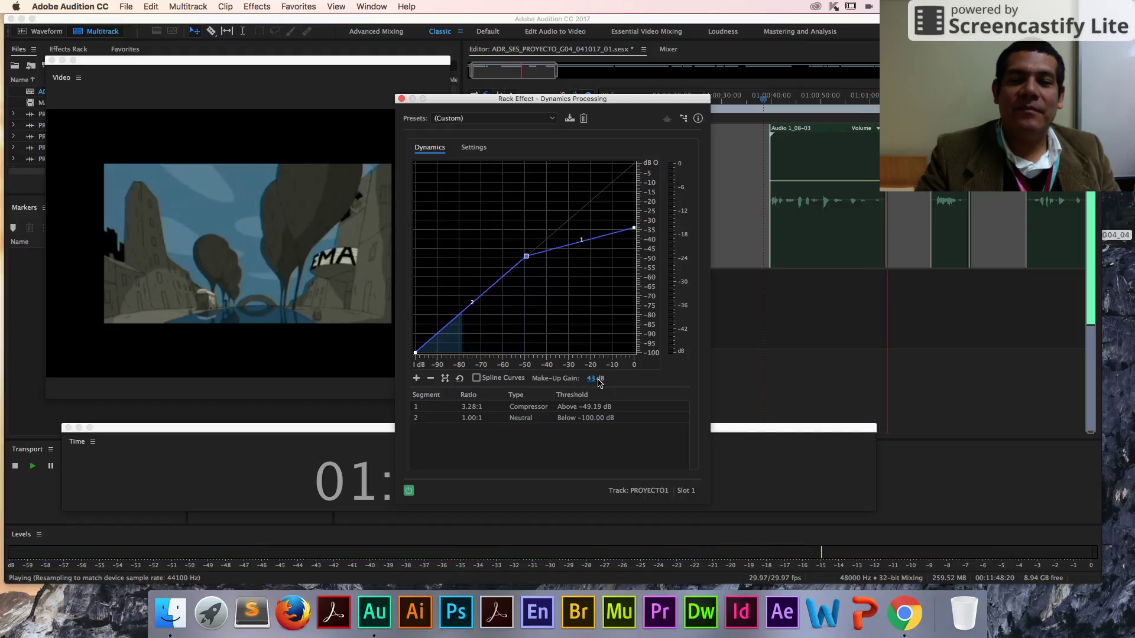
{"action": "key", "text": "space"}
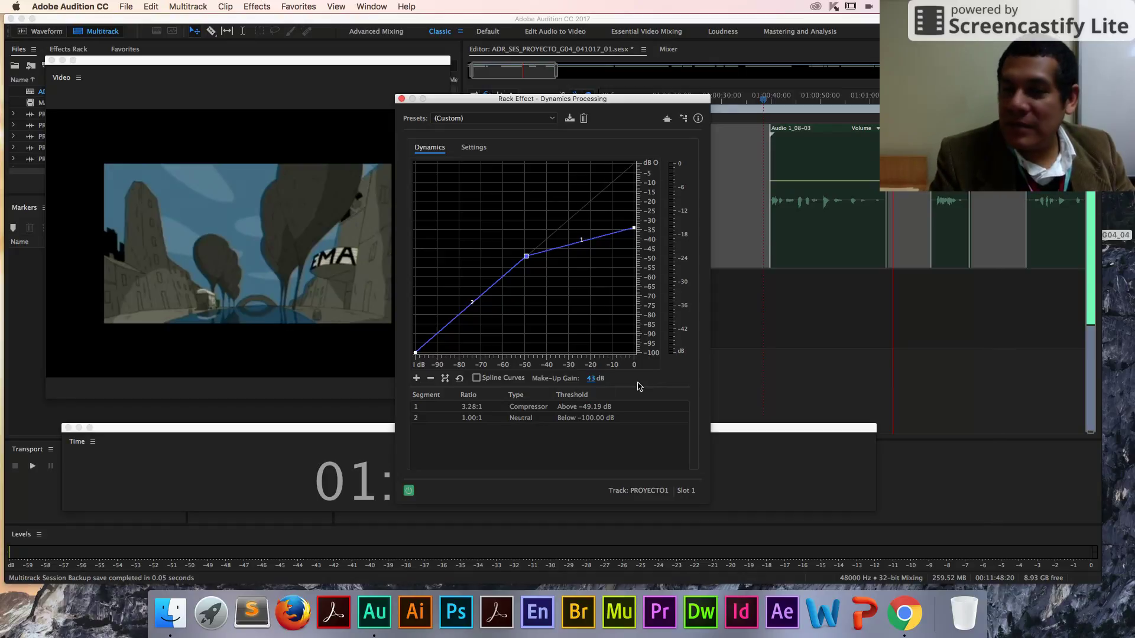
Play the last seconds of the Audio 1_08-03 clip to check how its ending sounds.
{"action": "left_click", "coordinate": [876, 117]}
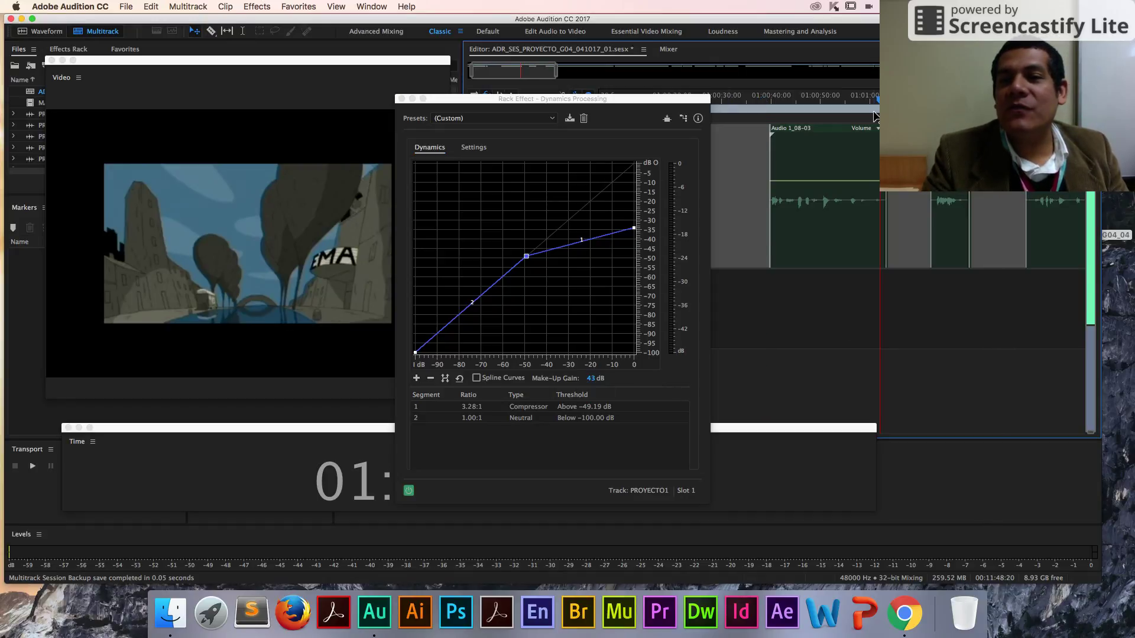
{"action": "scroll", "coordinate": [870, 118], "scroll_direction": "up", "scroll_amount": 3}
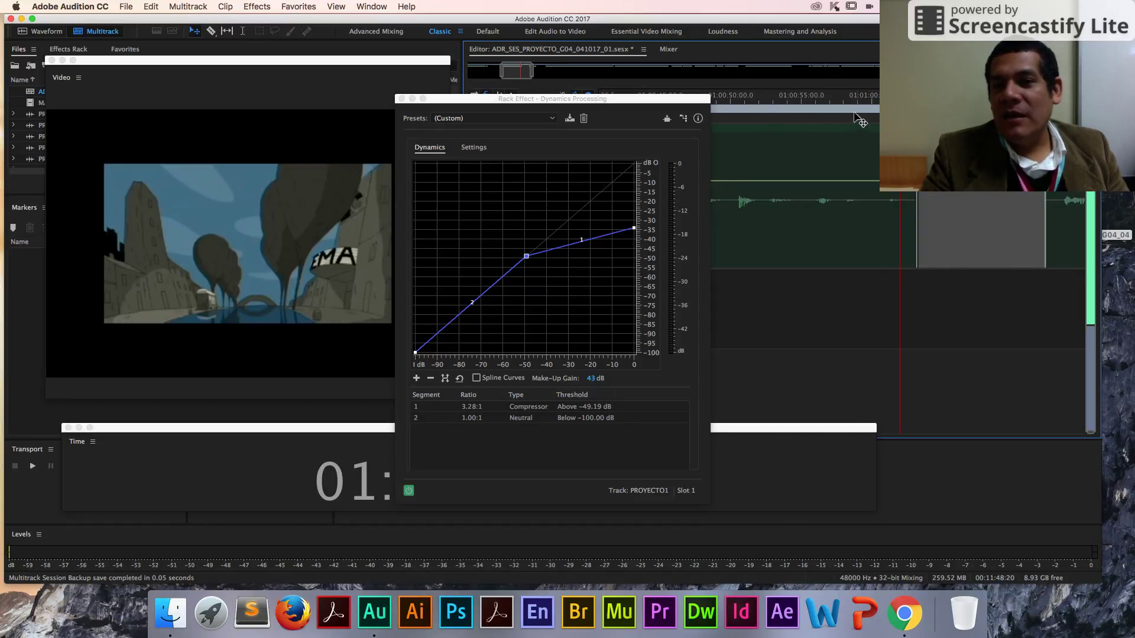
{"action": "key", "text": "space"}
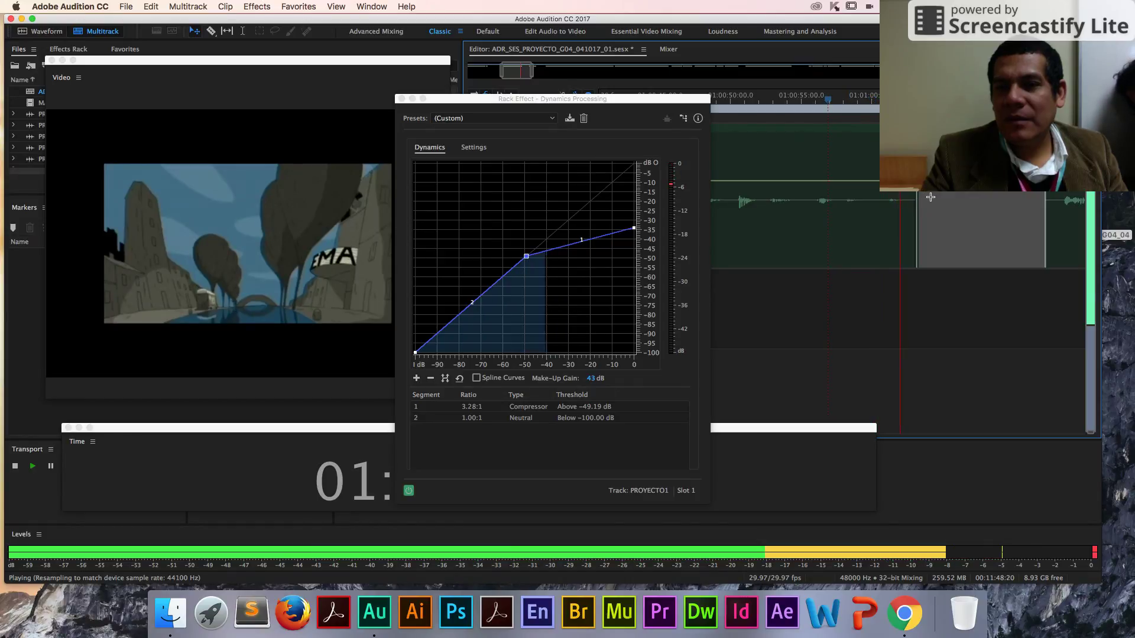
{"action": "key", "text": "space"}
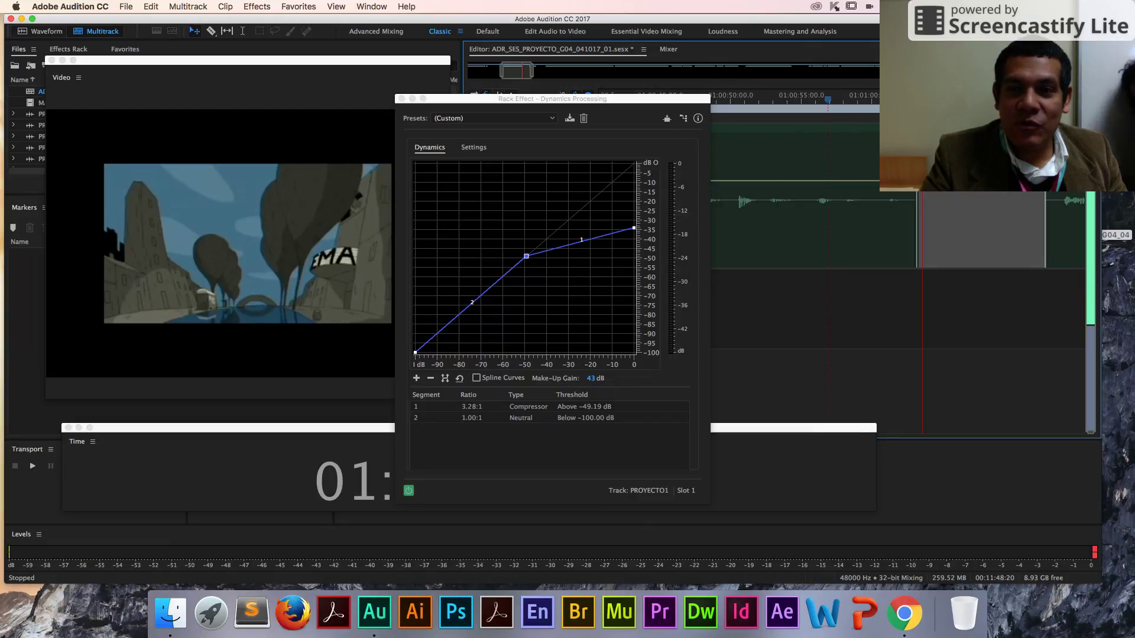
Add a fade-out to the end of the Audio 1_08-03 clip and play back its final part.
{"action": "left_click", "coordinate": [913, 266]}
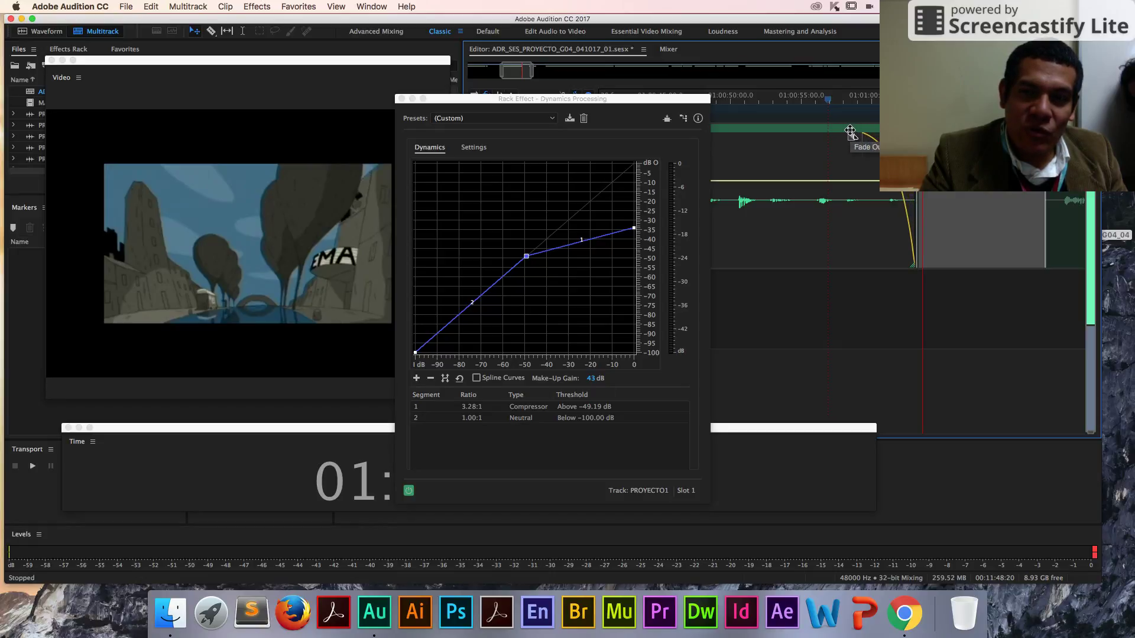
{"action": "left_click", "coordinate": [791, 129]}
{"action": "key", "text": "space"}
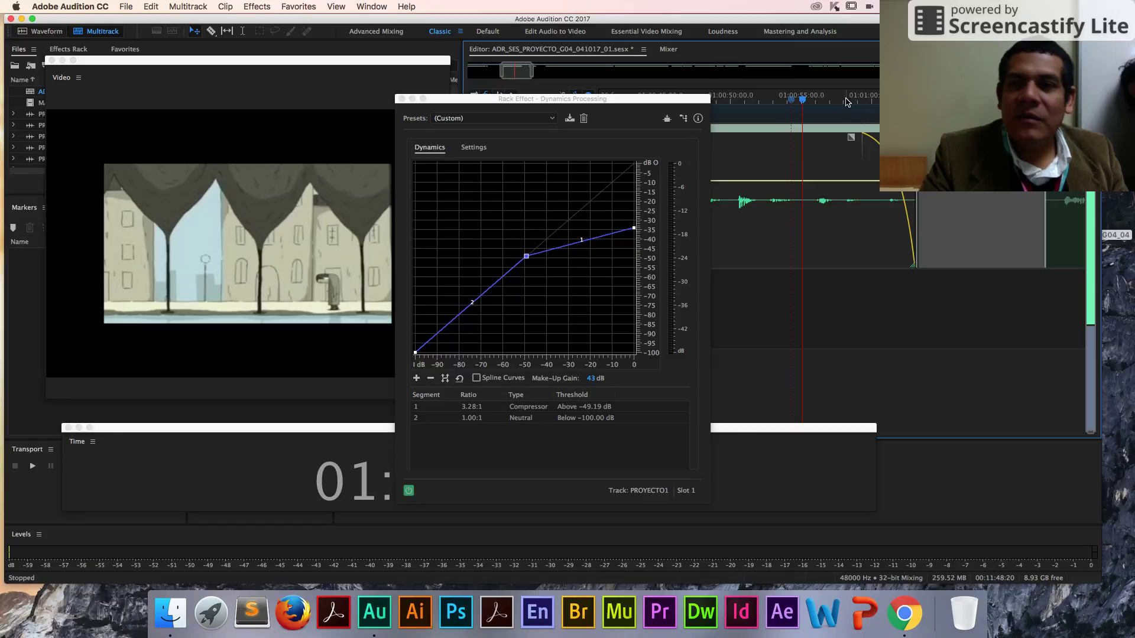
{"action": "left_click", "coordinate": [847, 101]}
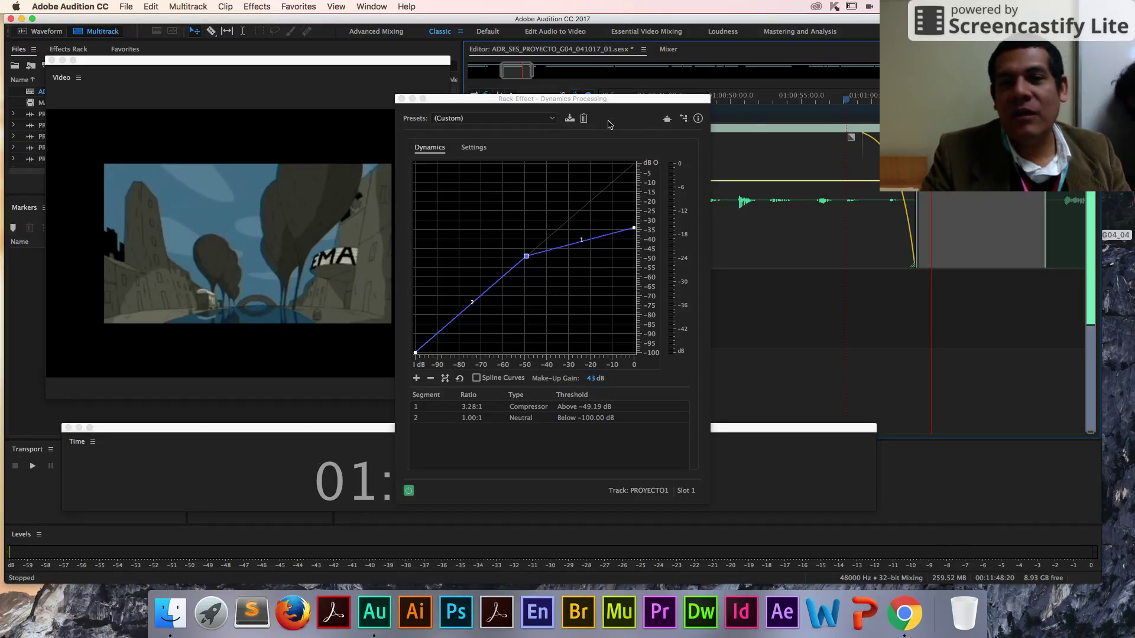
Close the effect window and play the Audio 1_08-03 clip from its beginning to check the processed level.
{"action": "left_click", "coordinate": [401, 99]}
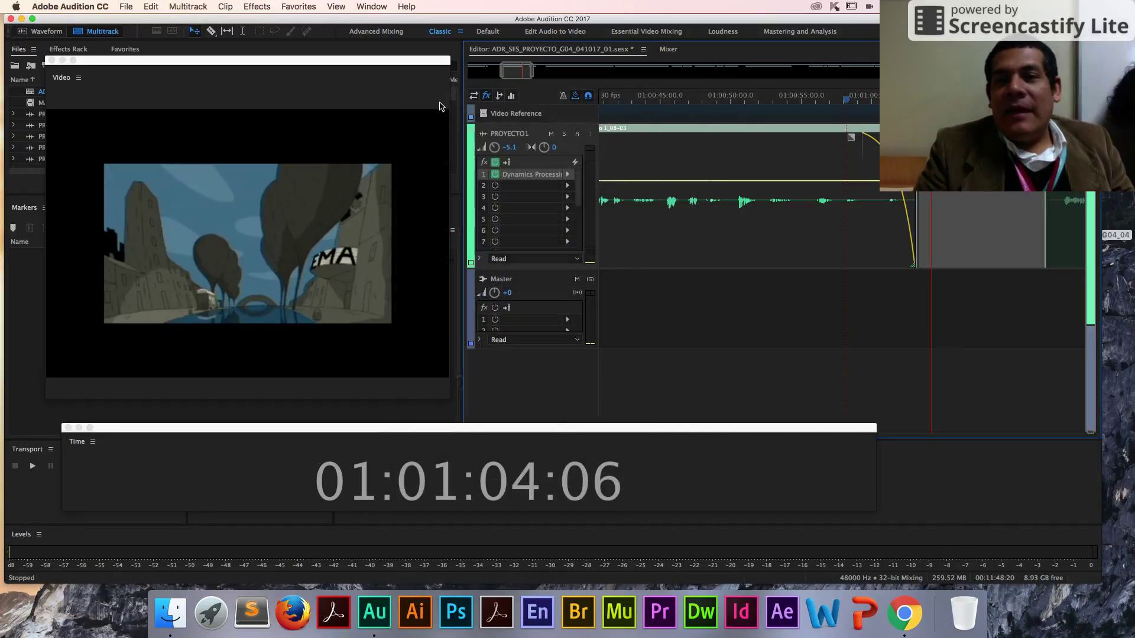
{"action": "left_click", "coordinate": [610, 118]}
{"action": "left_click_drag", "start_coordinate": [503, 73], "coordinate": [499, 73]}
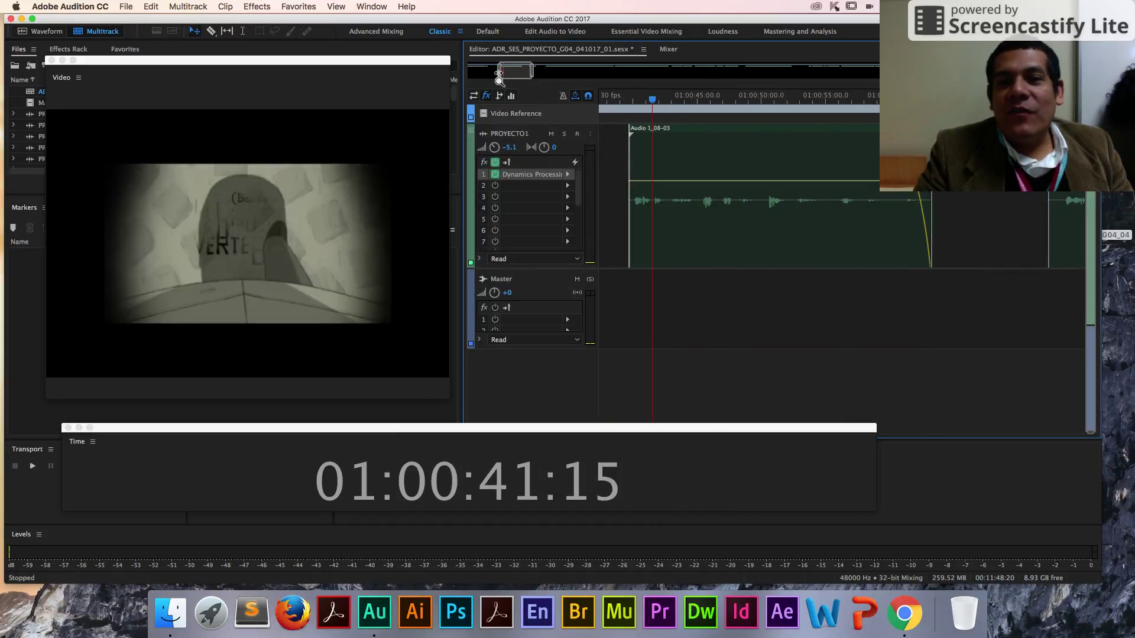
{"action": "key", "text": "space"}
{"action": "left_click", "coordinate": [624, 97]}
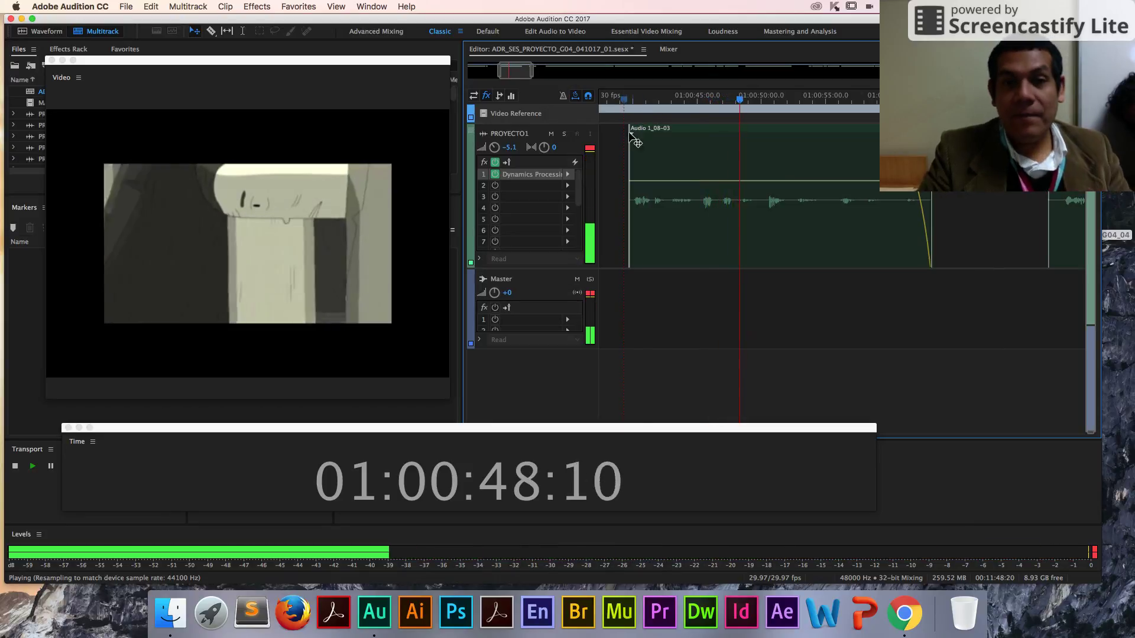
{"action": "key", "text": "space"}
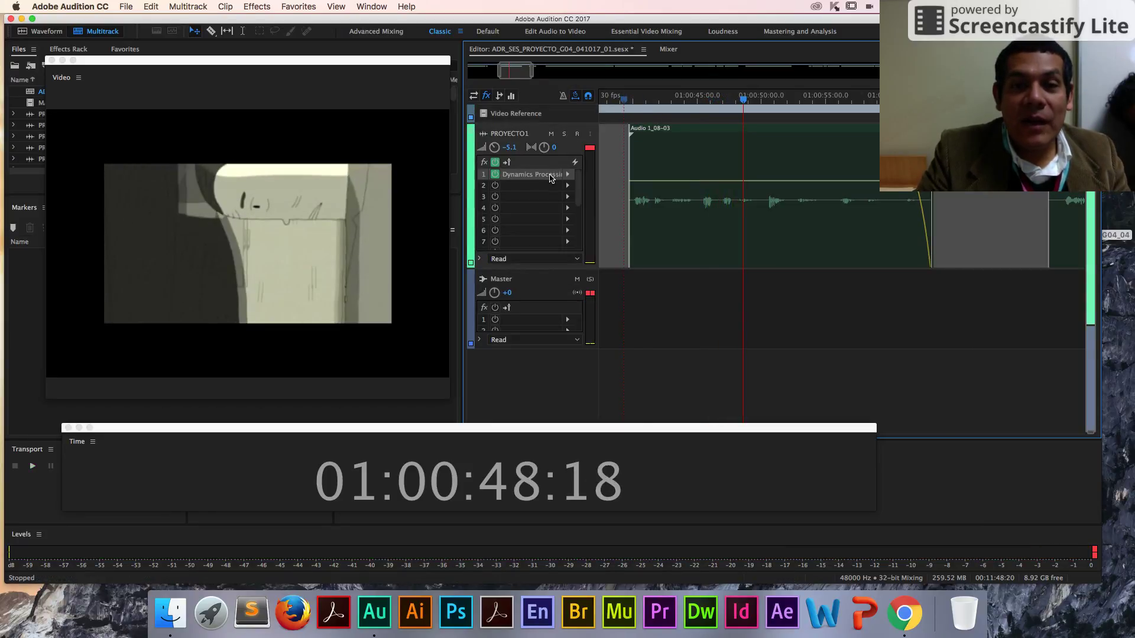
Reopen PROYECTO1's Dynamics Processing effect, set the make-up gain to 36 dB and the level detector's attack time to 9 ms.
{"action": "left_click", "coordinate": [567, 175]}
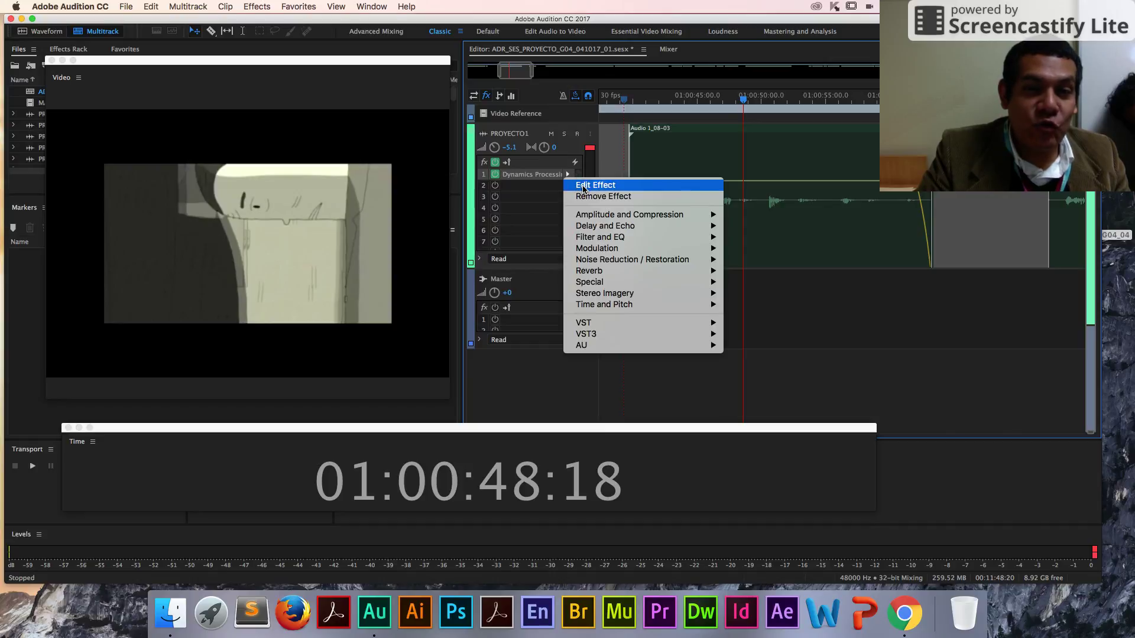
{"action": "left_click", "coordinate": [582, 187]}
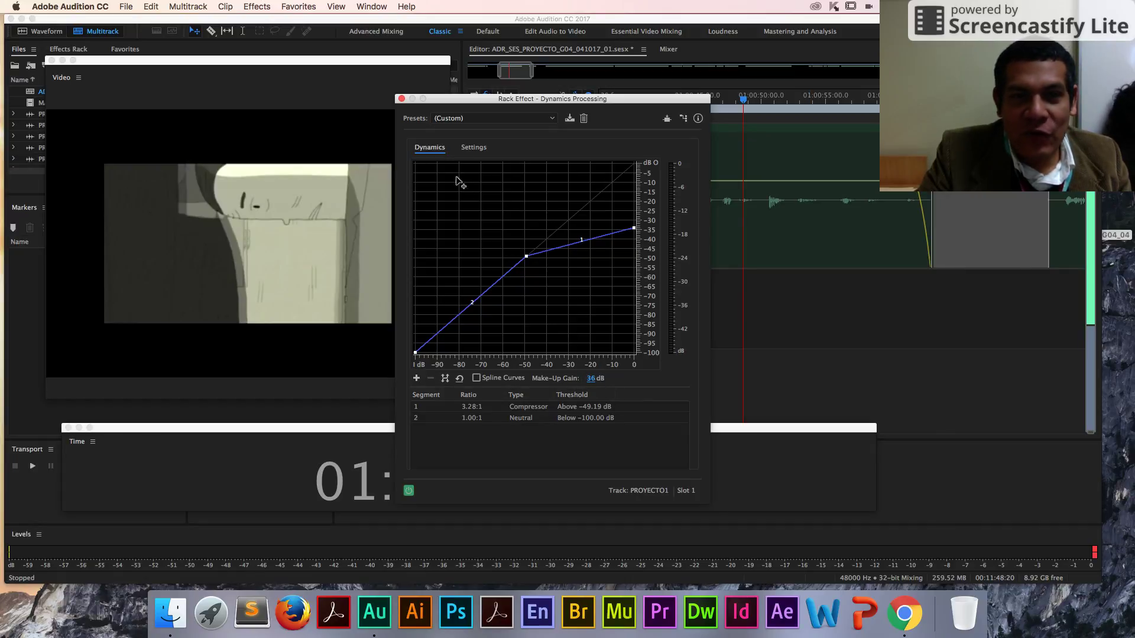
{"action": "left_click", "coordinate": [468, 149]}
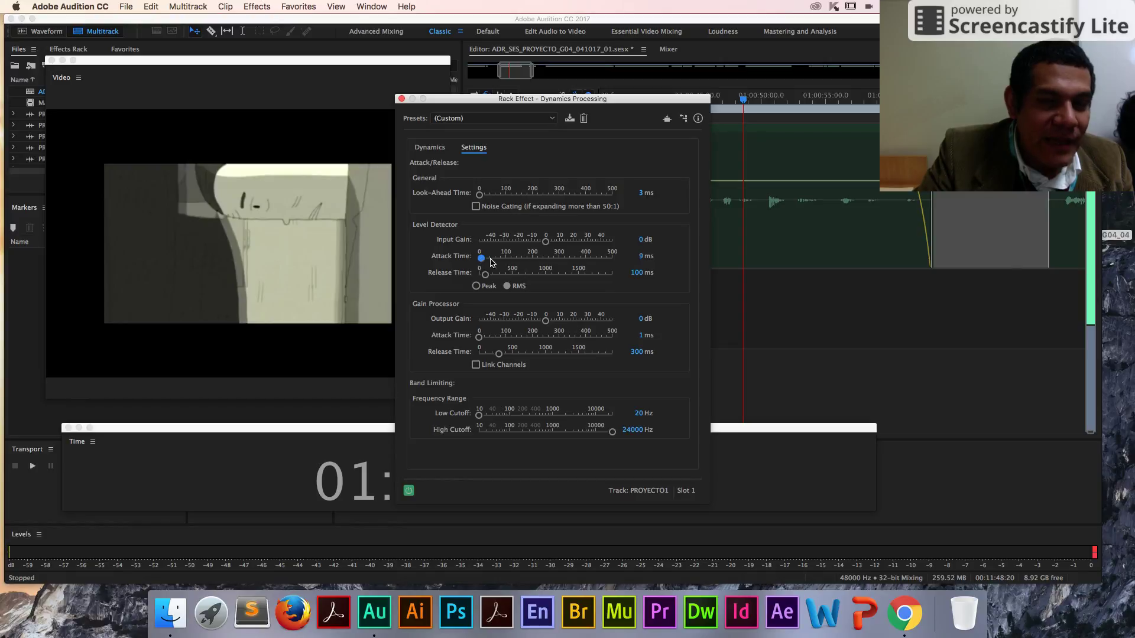
{"action": "left_click_drag", "start_coordinate": [535, 99], "coordinate": [422, 91]}
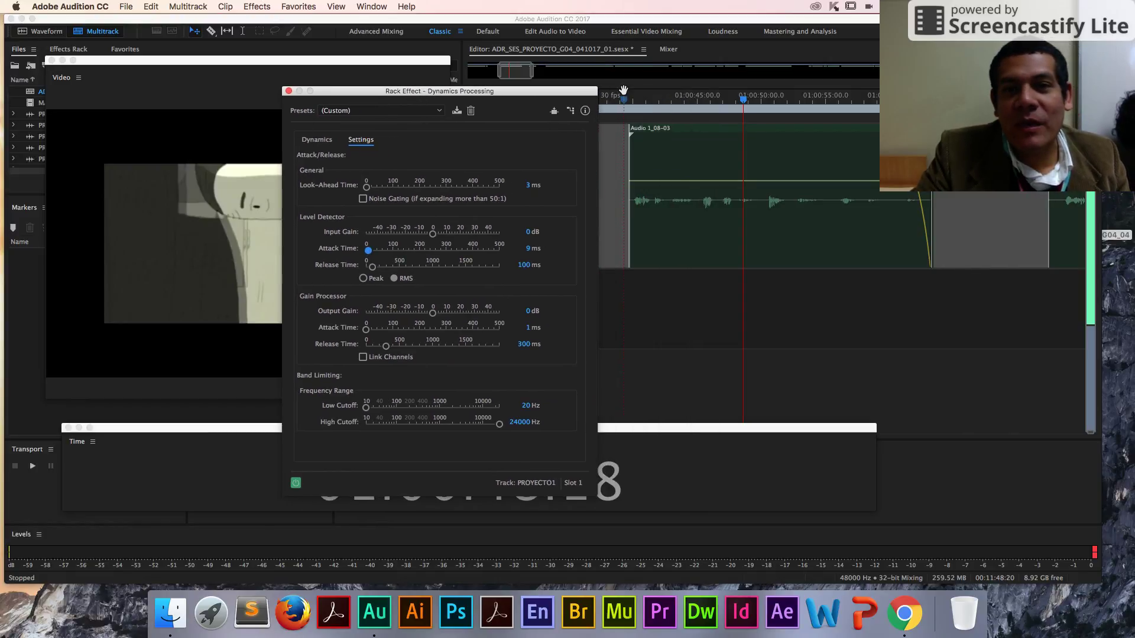
Play the clip from just before its start and set the make-up gain to 42 dB.
{"action": "left_click", "coordinate": [611, 100]}
{"action": "left_click", "coordinate": [611, 101]}
{"action": "key", "text": "space"}
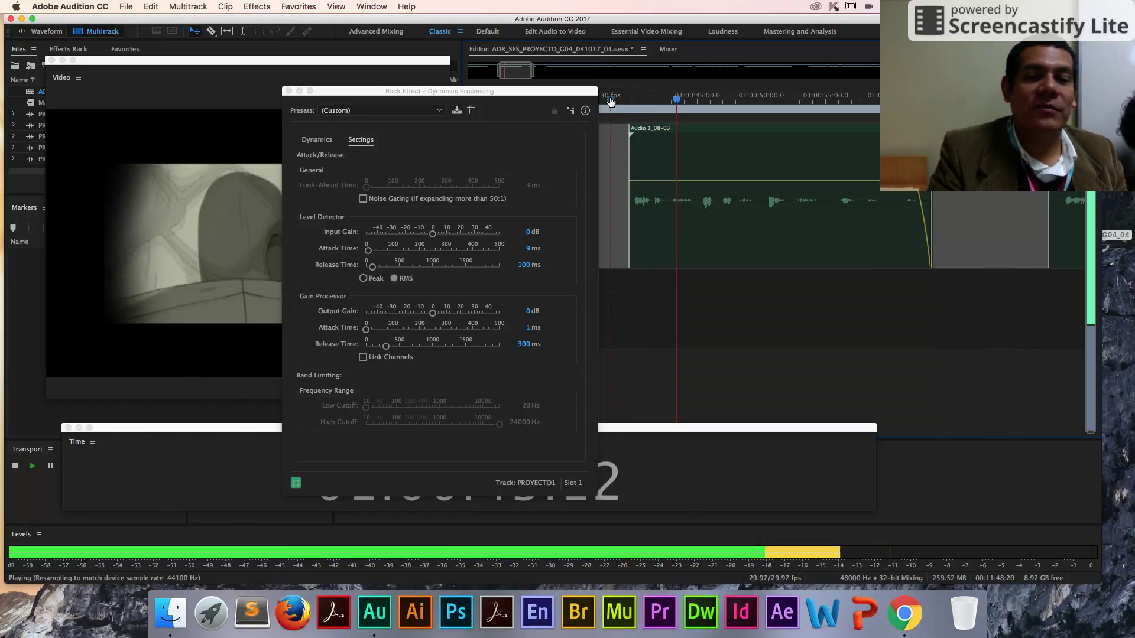
{"action": "left_click", "coordinate": [315, 142]}
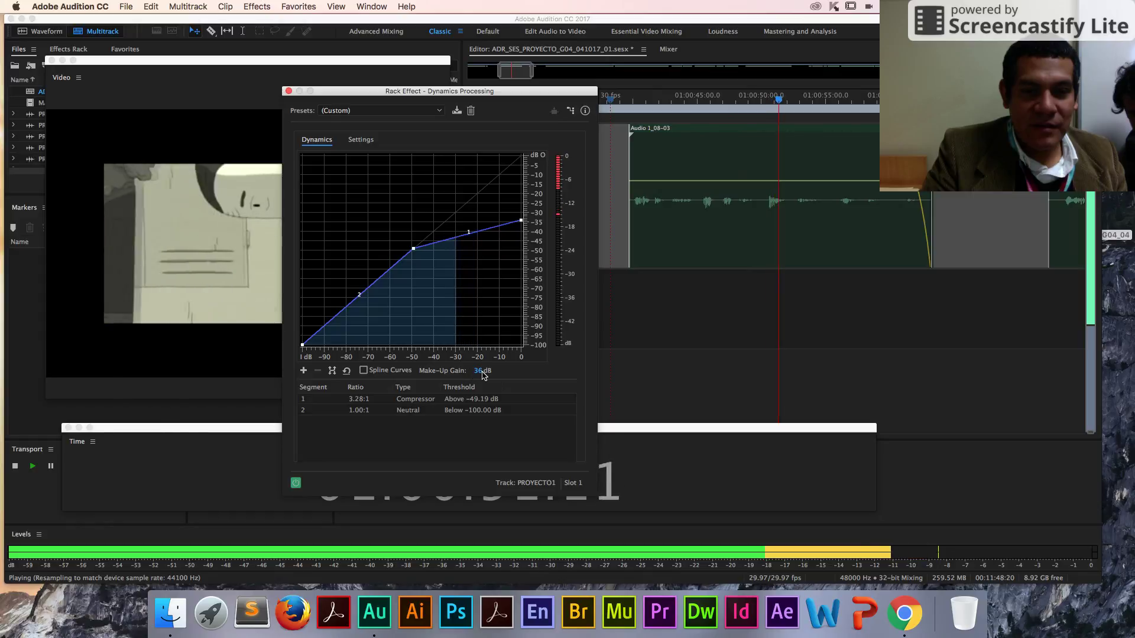
{"action": "left_click_drag", "start_coordinate": [480, 374], "coordinate": [486, 371]}
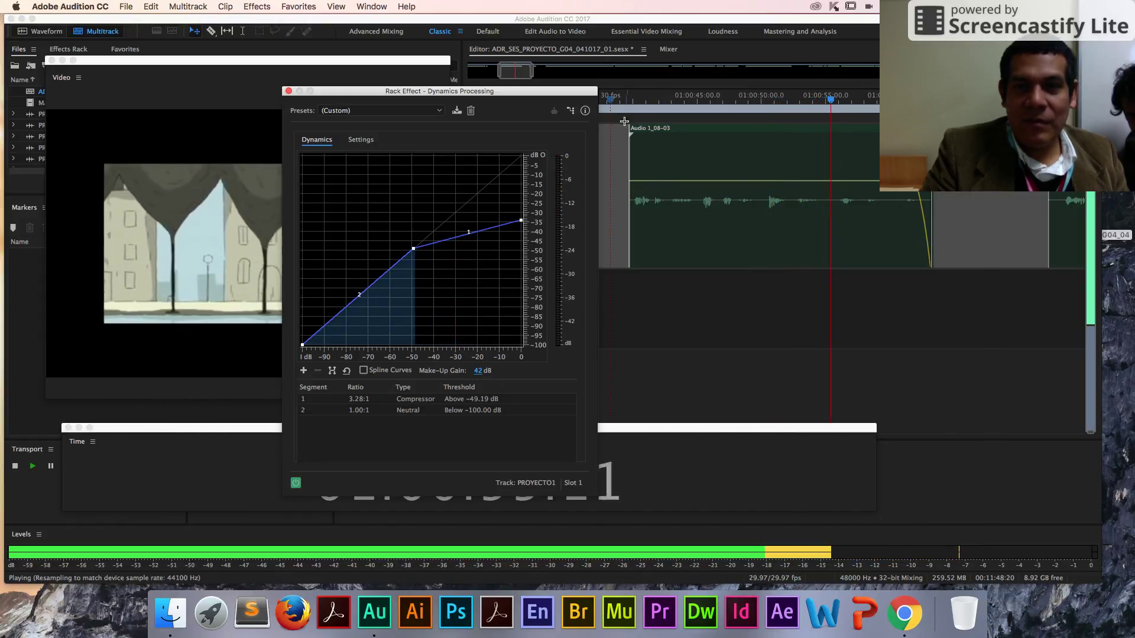
Replay the clip while lowering the curve's upper end to a 5.08:1 ratio above -49.19 dB, stop playback and save the session.
{"action": "left_click", "coordinate": [621, 100]}
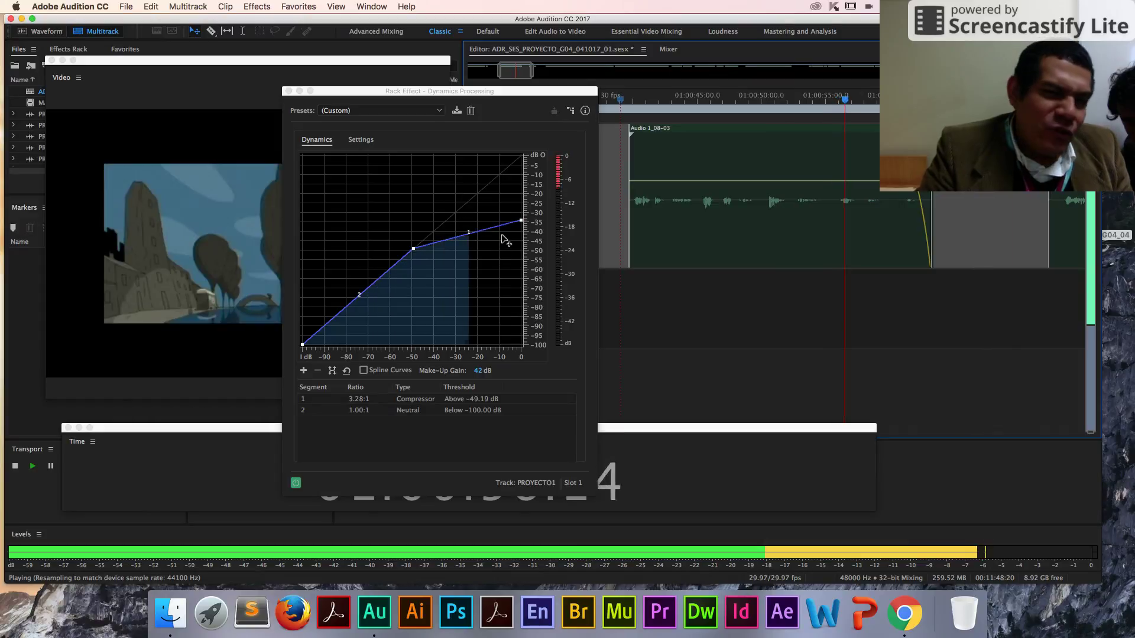
{"action": "left_click_drag", "start_coordinate": [521, 220], "coordinate": [522, 235]}
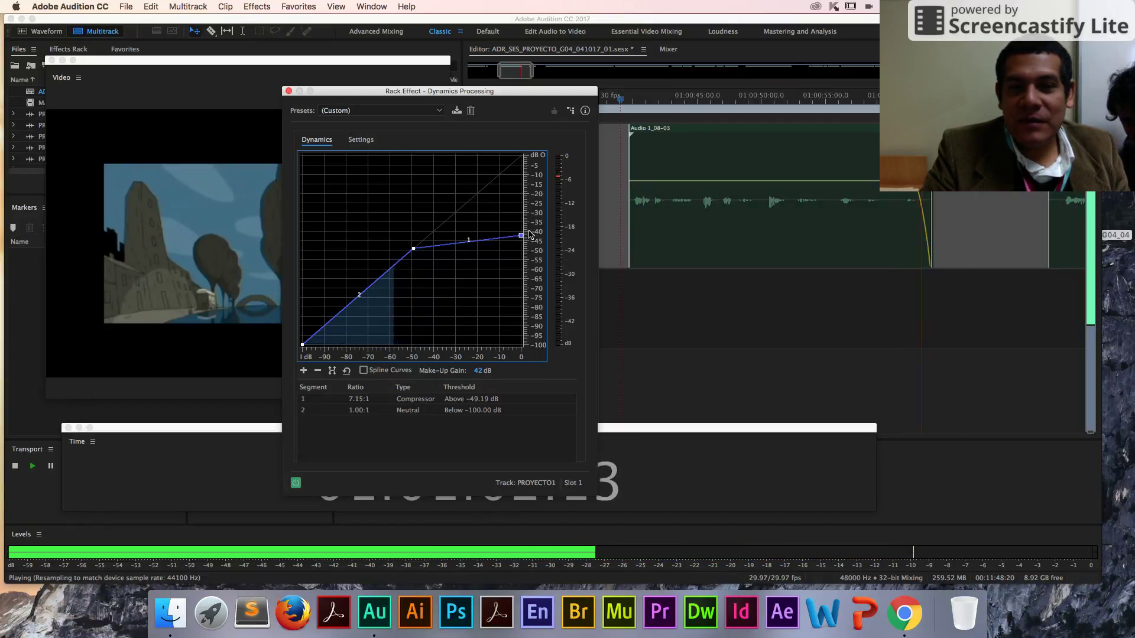
{"action": "left_click", "coordinate": [616, 101]}
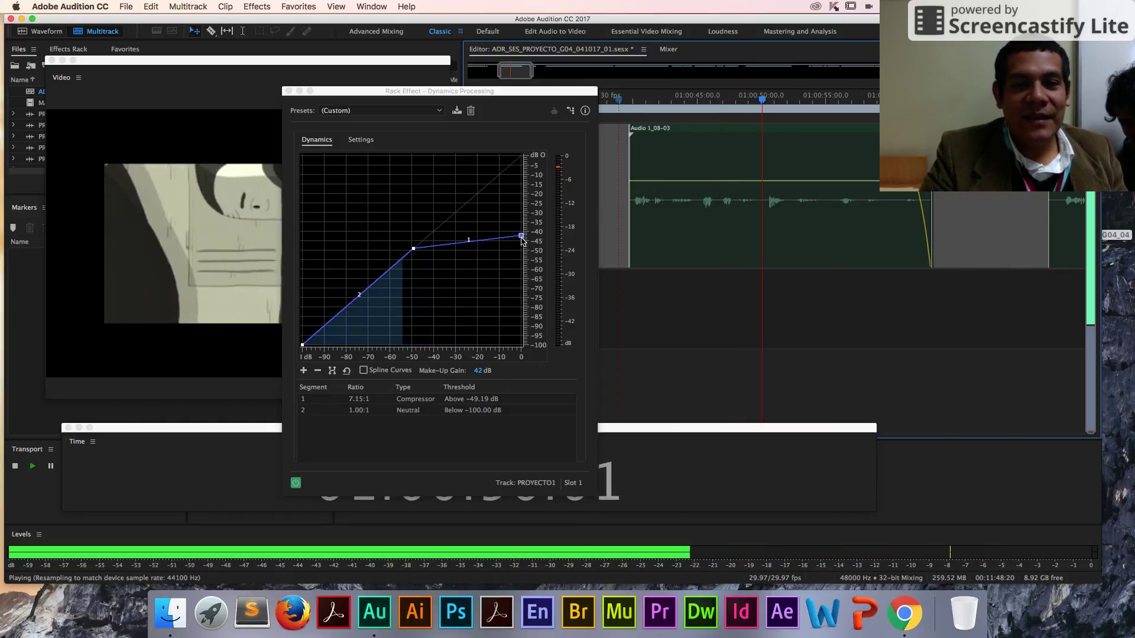
{"action": "mouse_move", "coordinate": [522, 240]}
{"action": "left_click_drag", "start_coordinate": [522, 238], "coordinate": [522, 230]}
{"action": "key", "text": "space"}
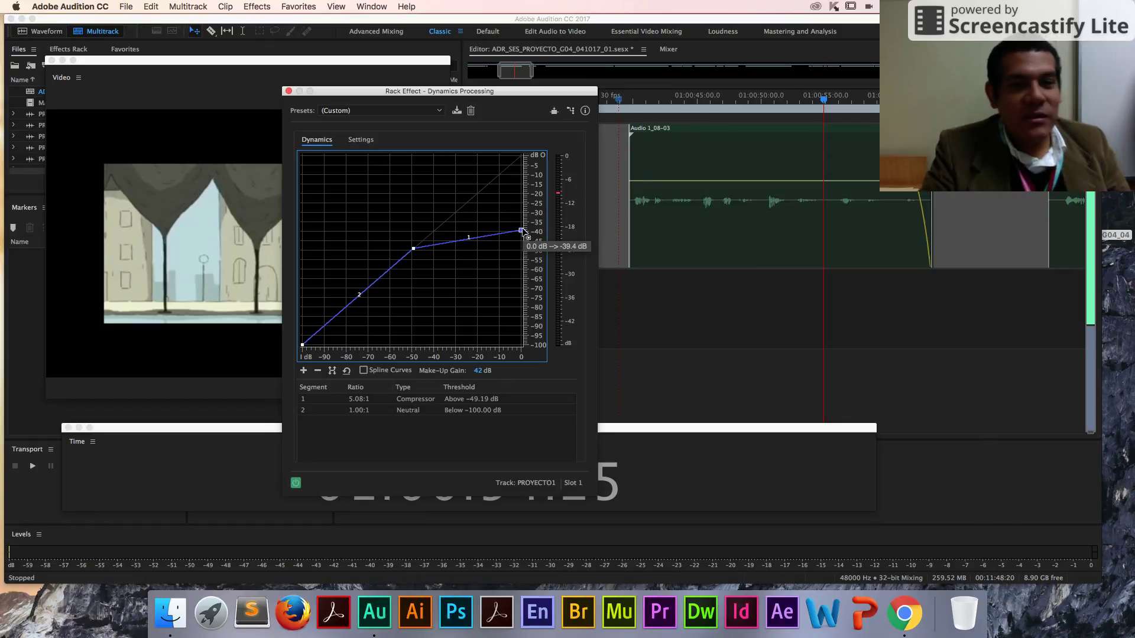
{"action": "key", "text": "super+s"}
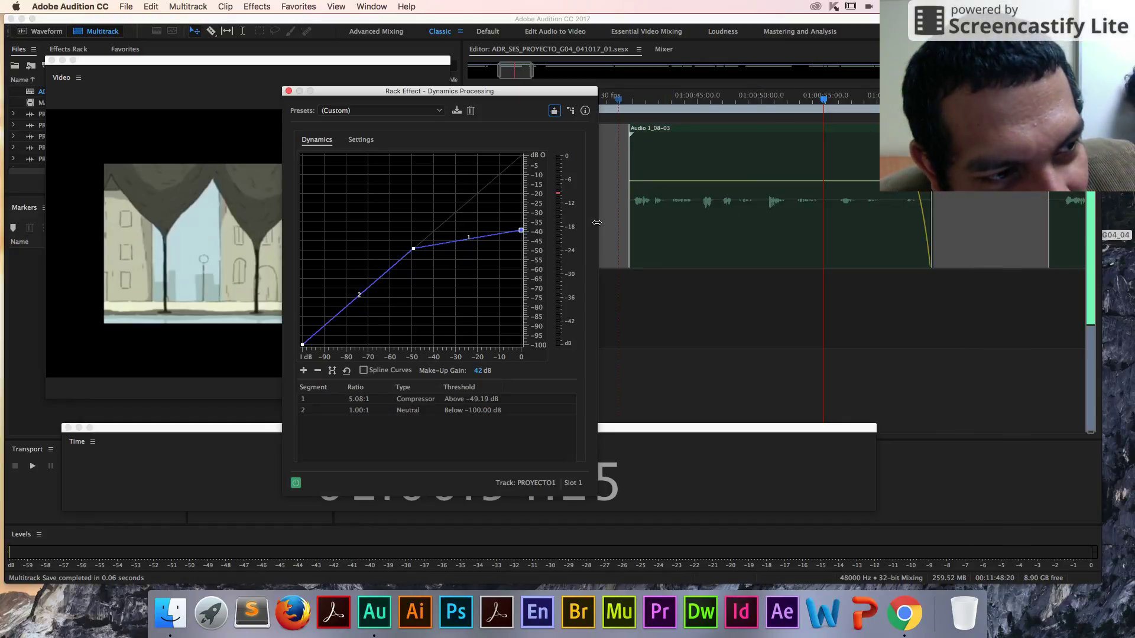
{"action": "left_click", "coordinate": [903, 614]}
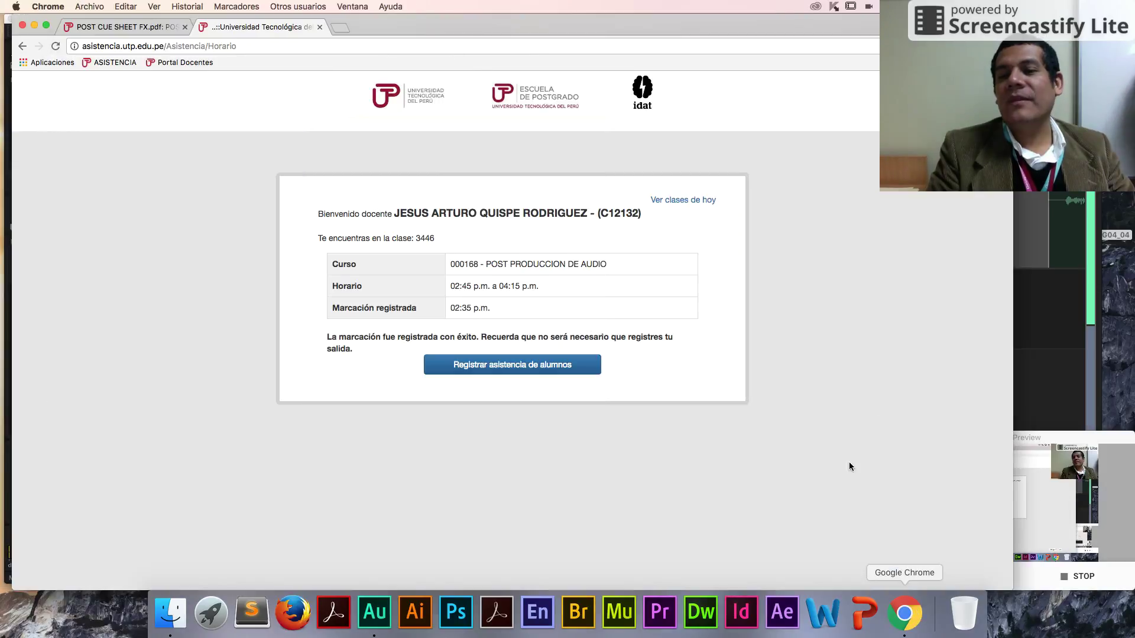
{"action": "left_click", "coordinate": [1030, 448]}
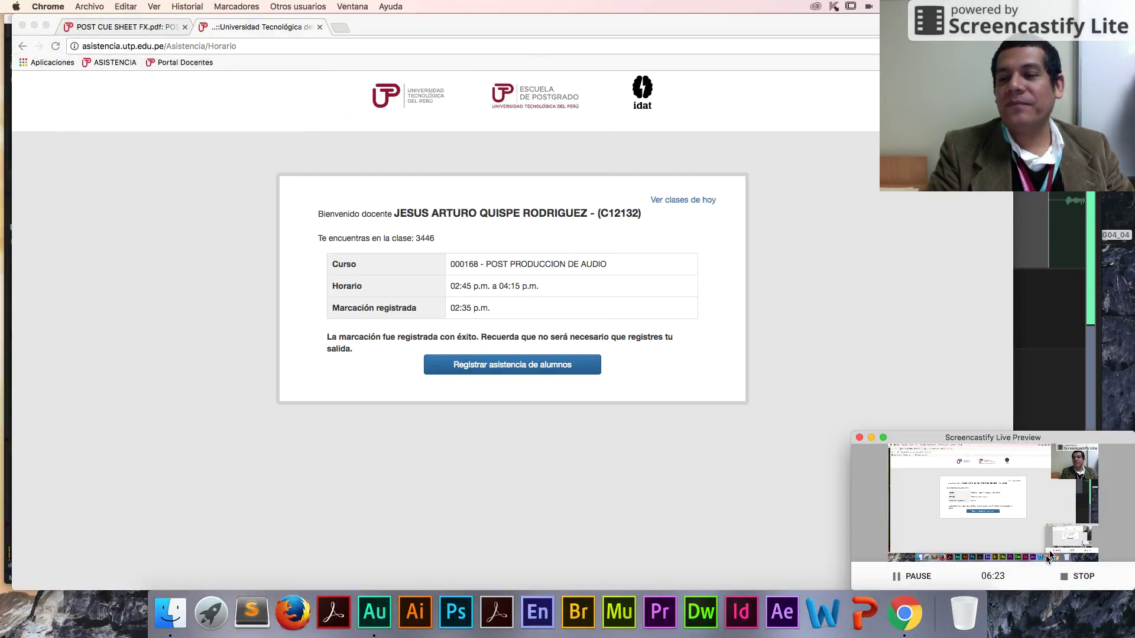